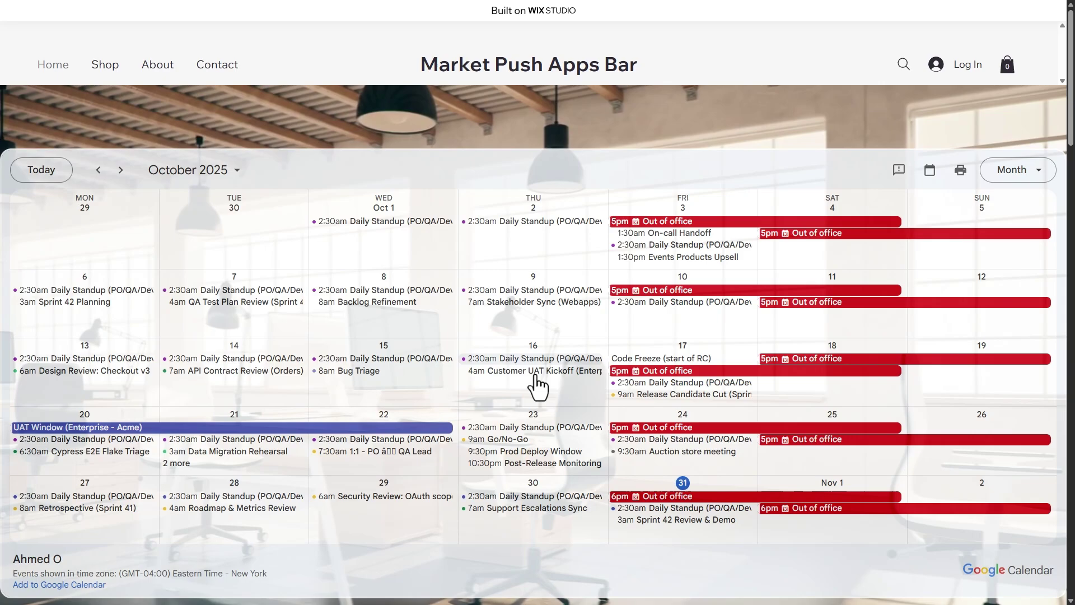
View the Oct 15 Daily Standup and API Contract Review (Orders) event details
scroll(425, 380, down, 1)
click(346, 303)
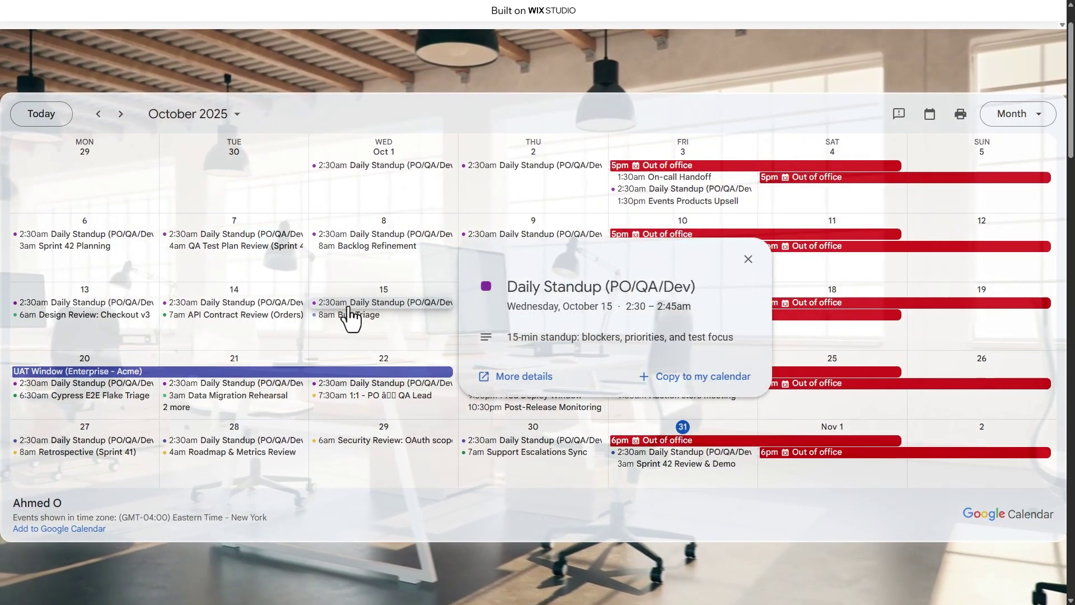
click(276, 315)
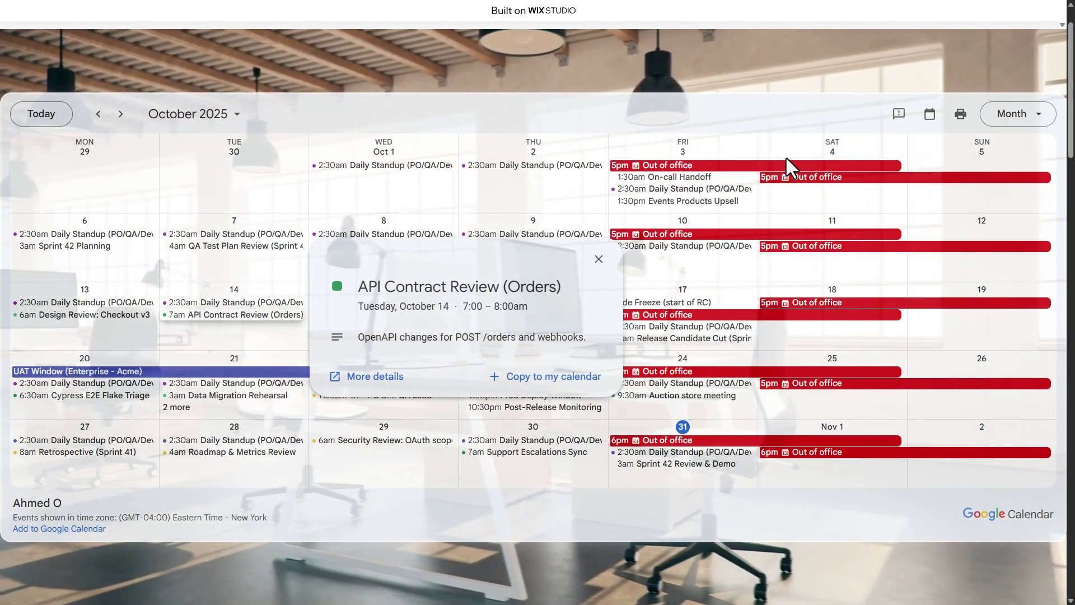
Switch the calendar to Week view, then Schedule view, then back to Month view
click(992, 117)
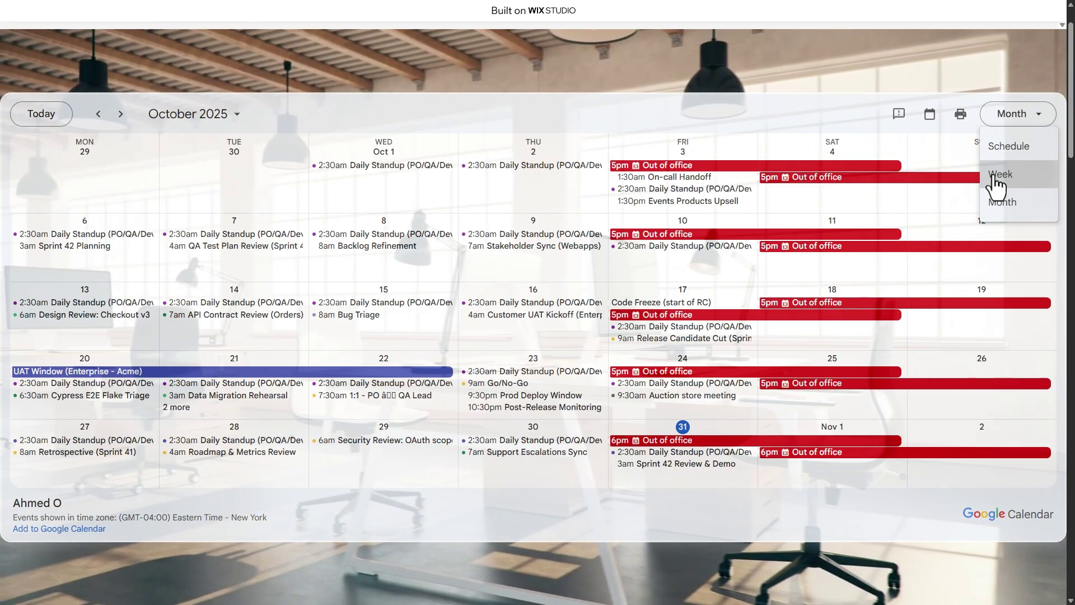
click(1001, 169)
scroll(920, 288, up, 1)
scroll(918, 285, down, 2)
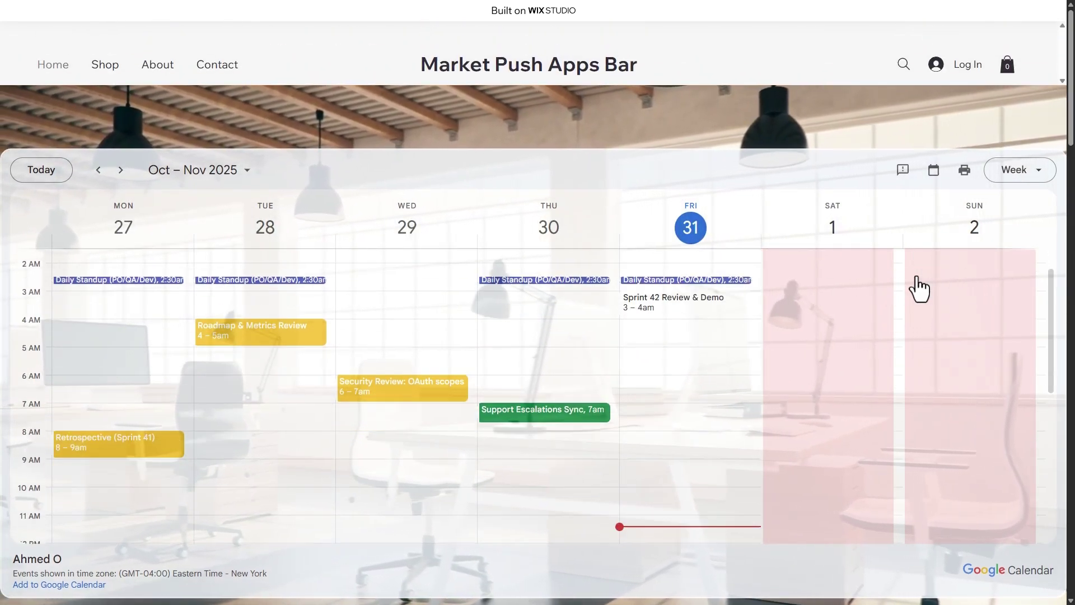
click(1008, 170)
click(1013, 197)
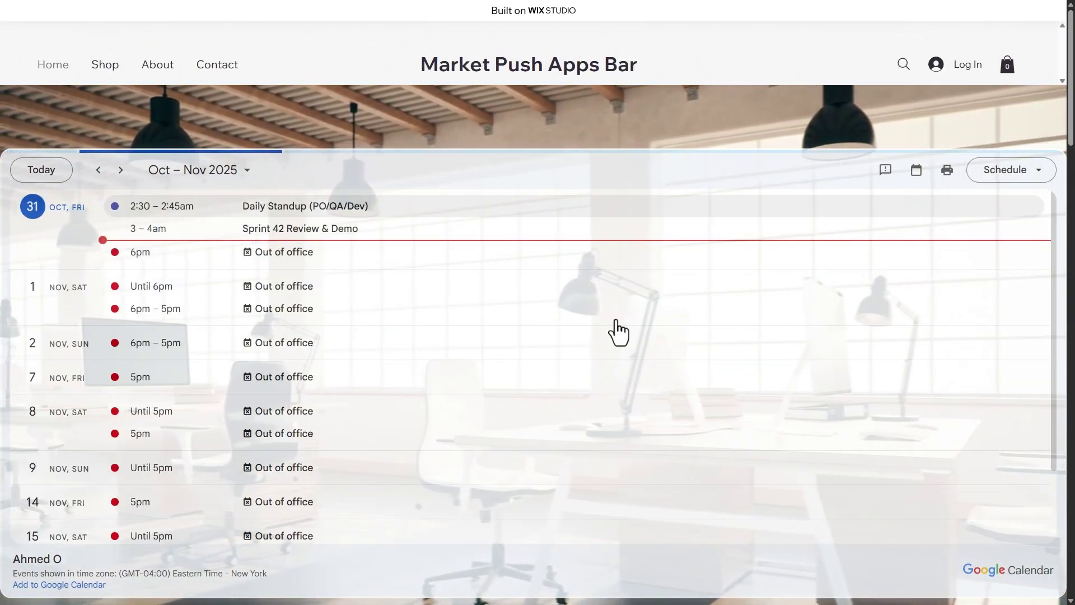
scroll(473, 352, down, 2)
scroll(465, 341, up, 2)
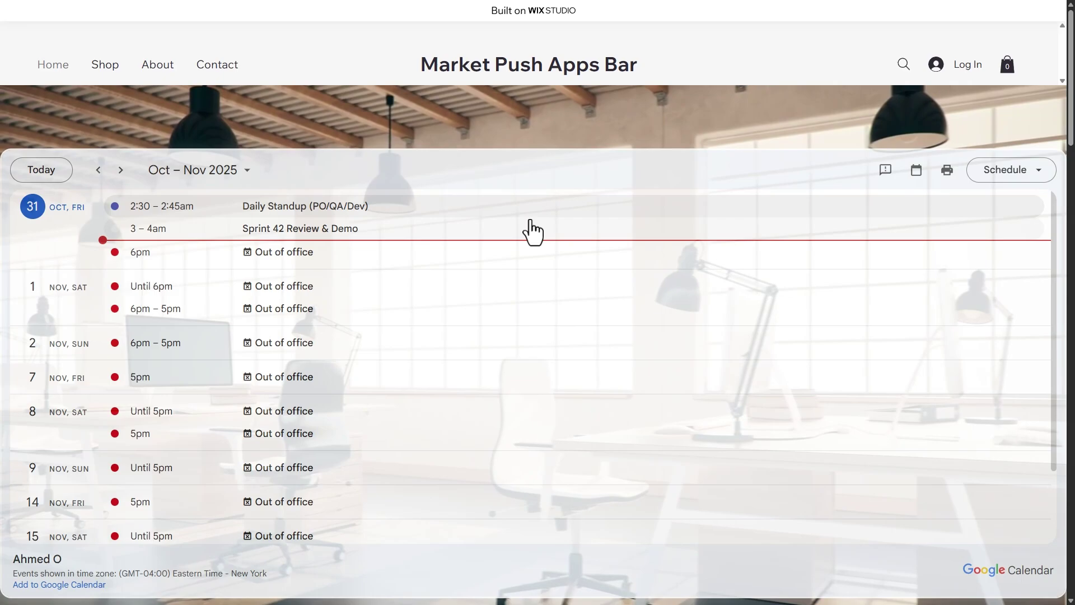
click(987, 178)
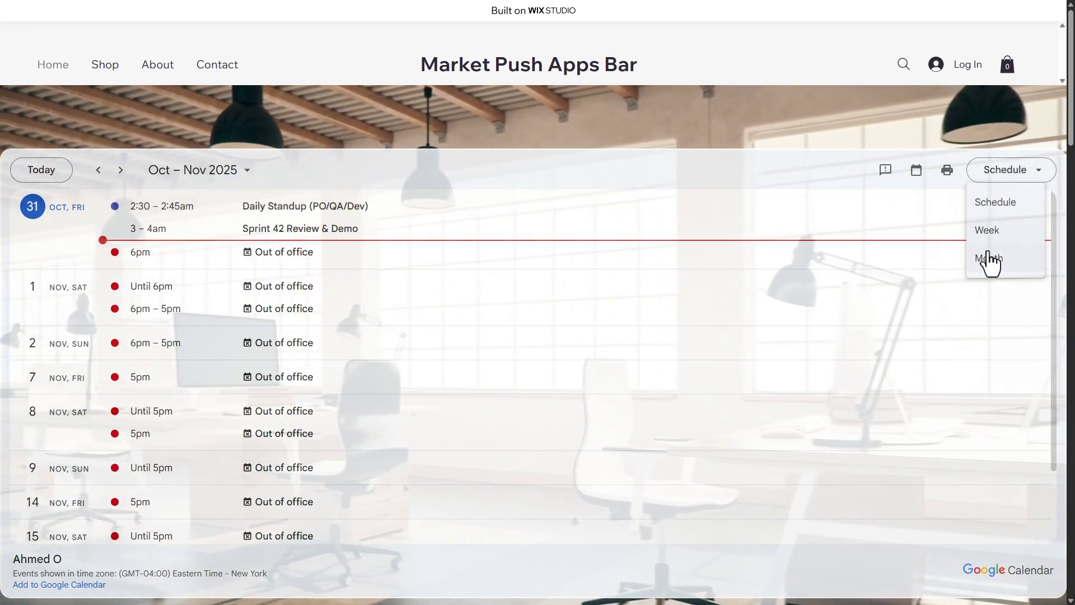
click(985, 256)
Preview a black-and-white printout of the calendar, then close it without printing
click(960, 175)
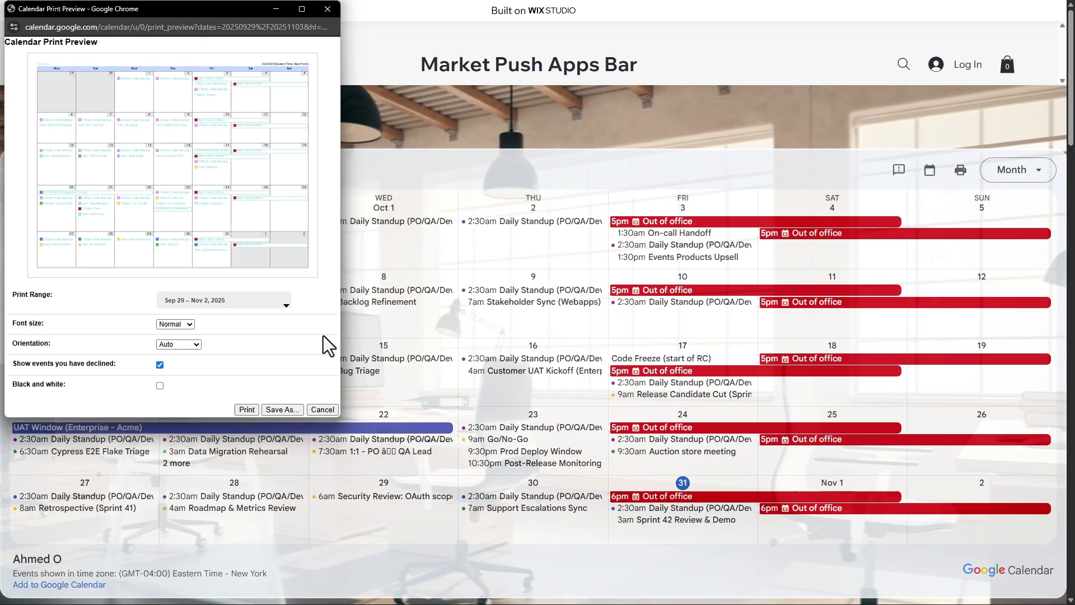
click(159, 386)
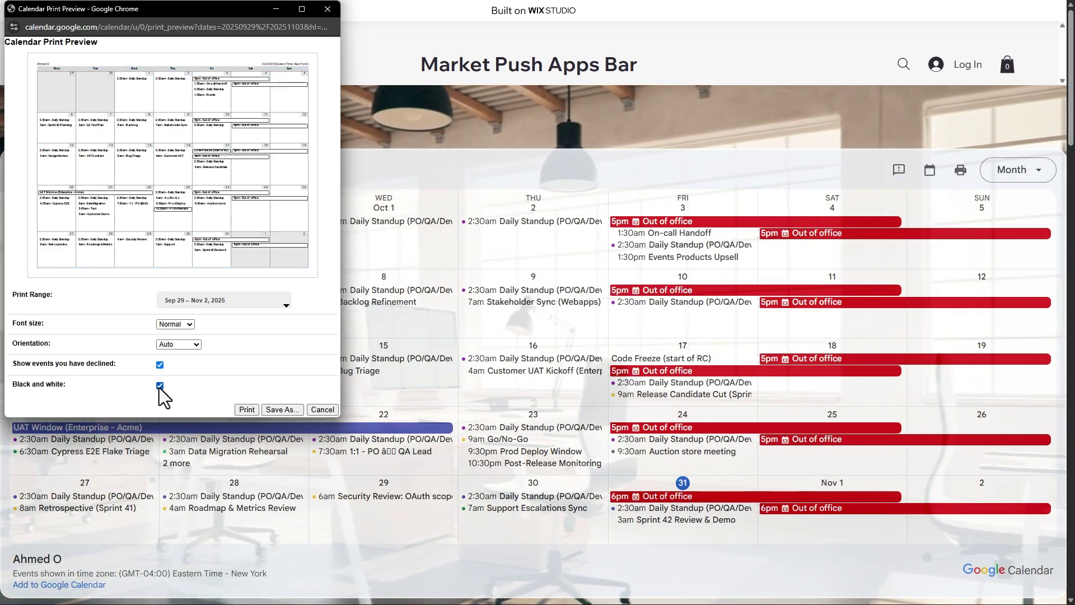
click(314, 413)
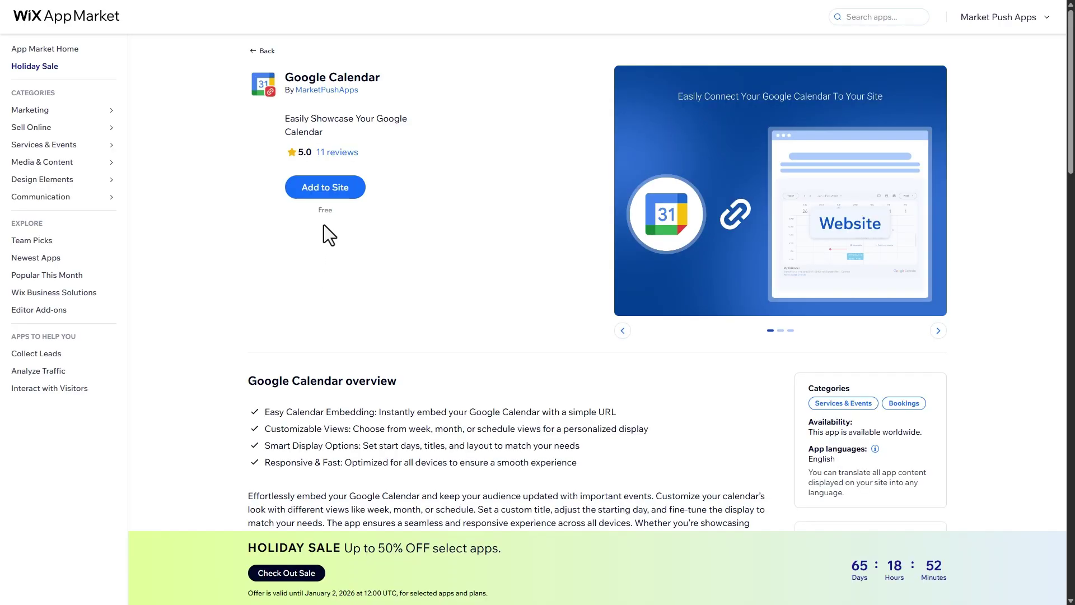
Search the editor's App Market for 'Google calendar', add the Google Calendar app and accept its permissions
click(330, 195)
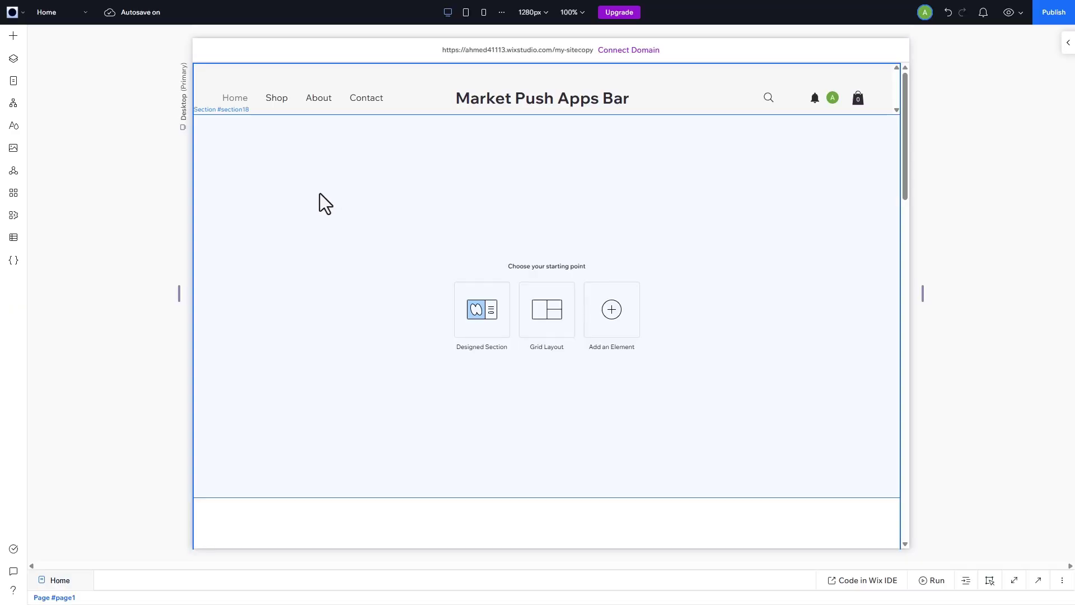
click(15, 206)
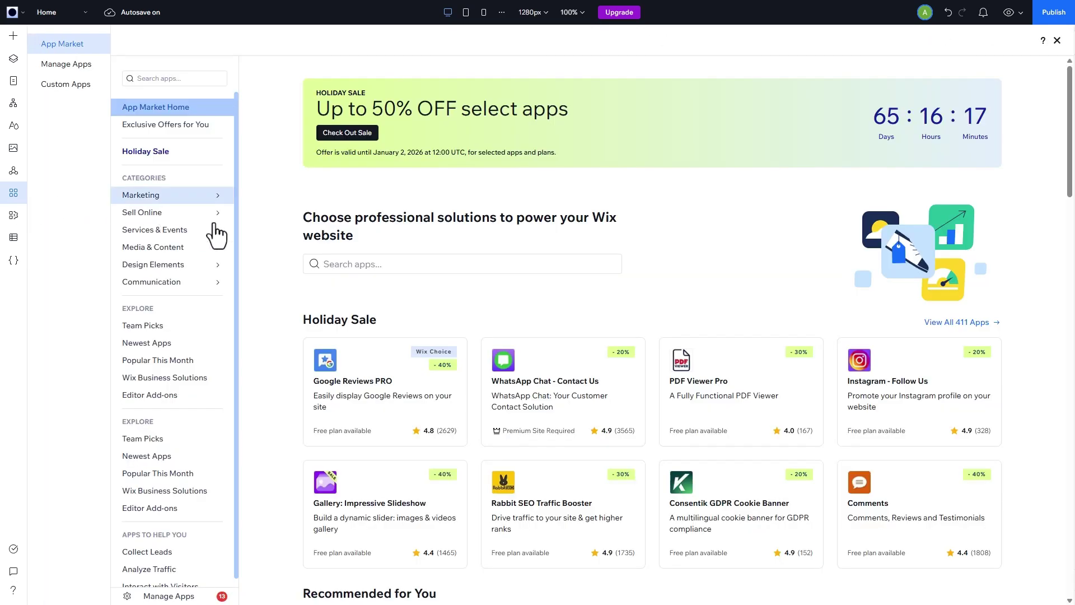
click(330, 265)
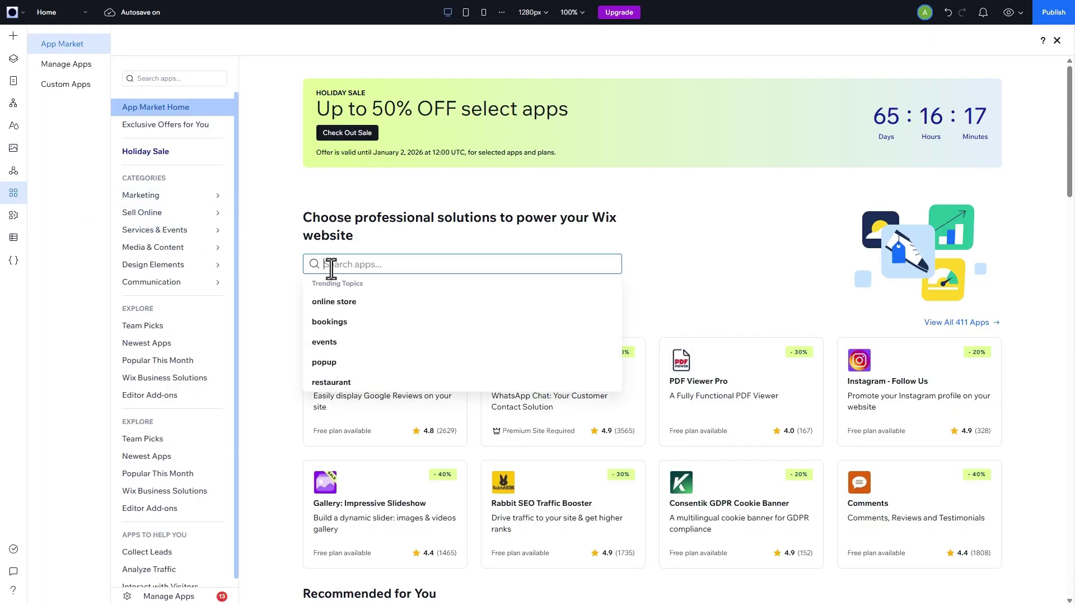
text(Google calendar)
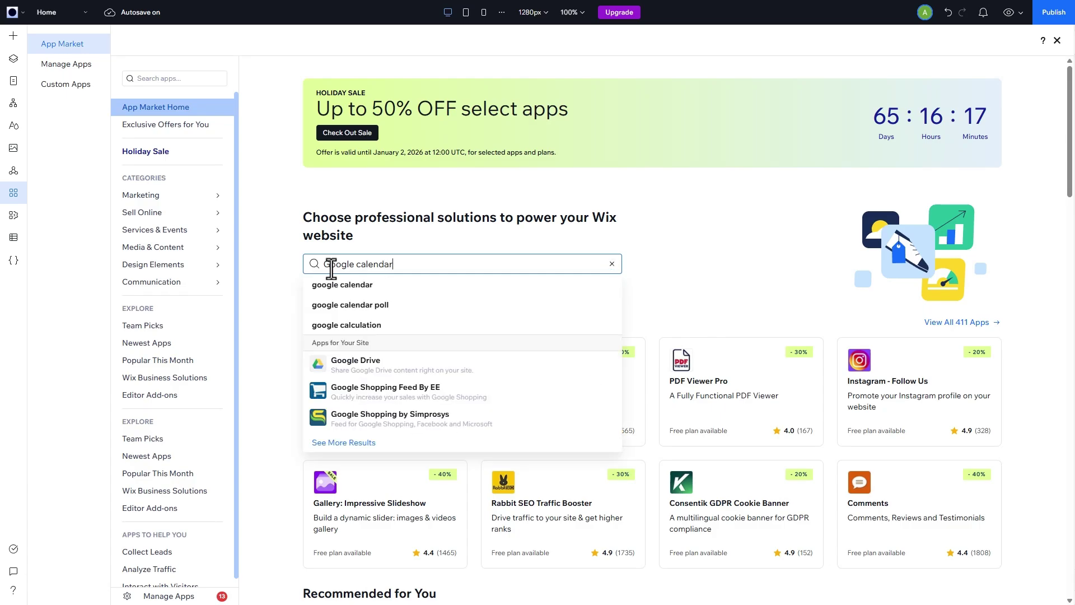
key(Return)
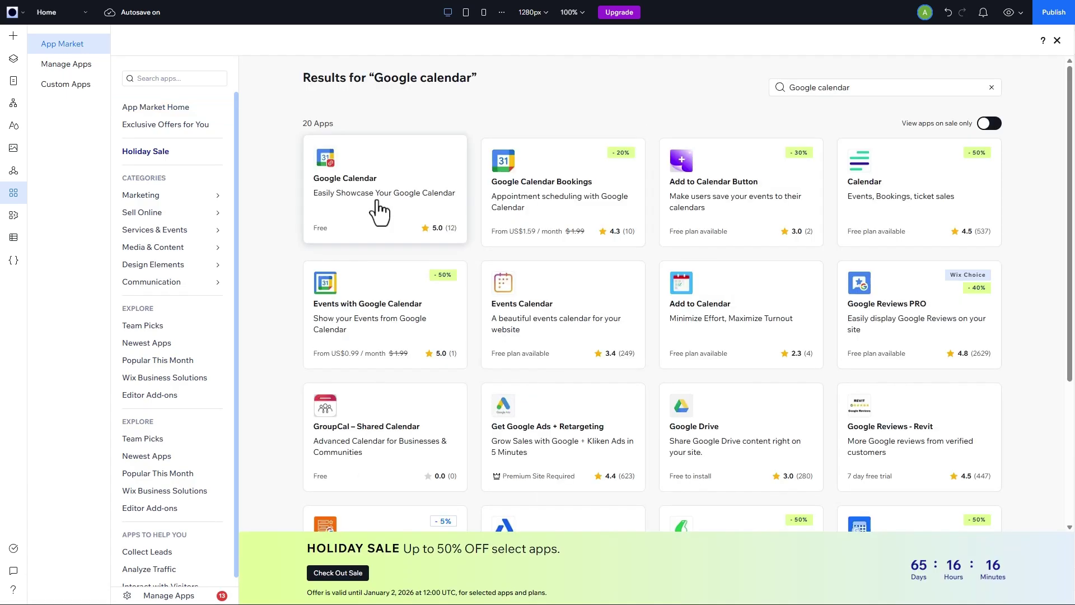
click(378, 210)
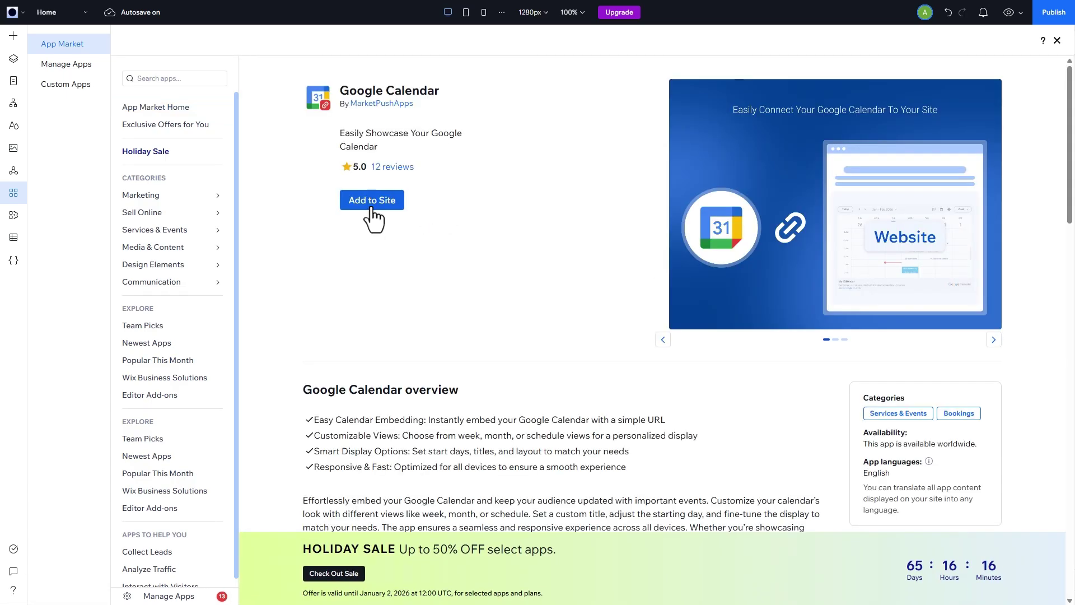
click(371, 208)
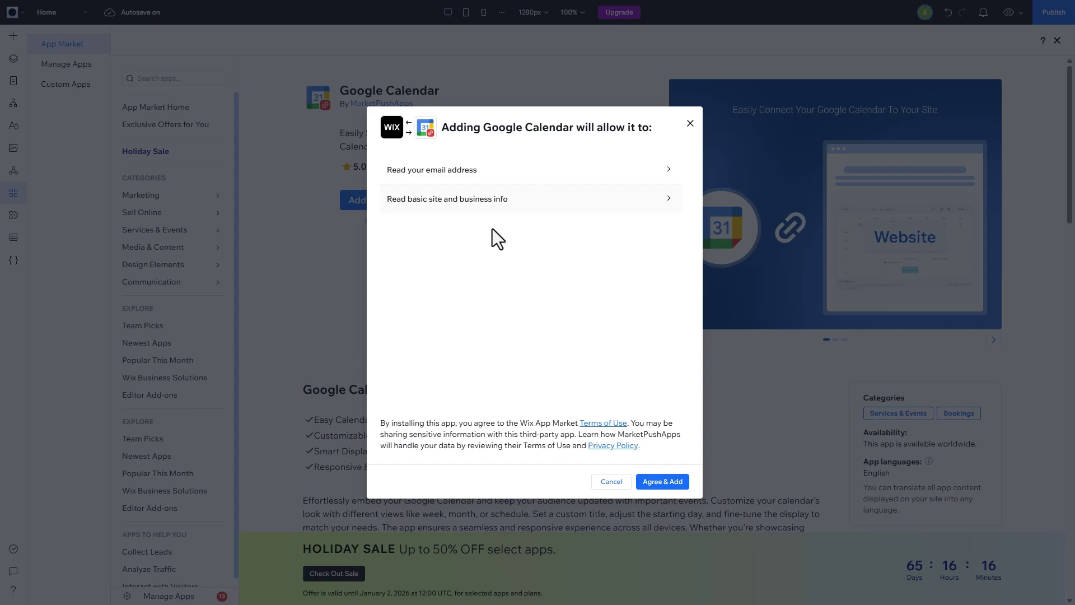
click(662, 482)
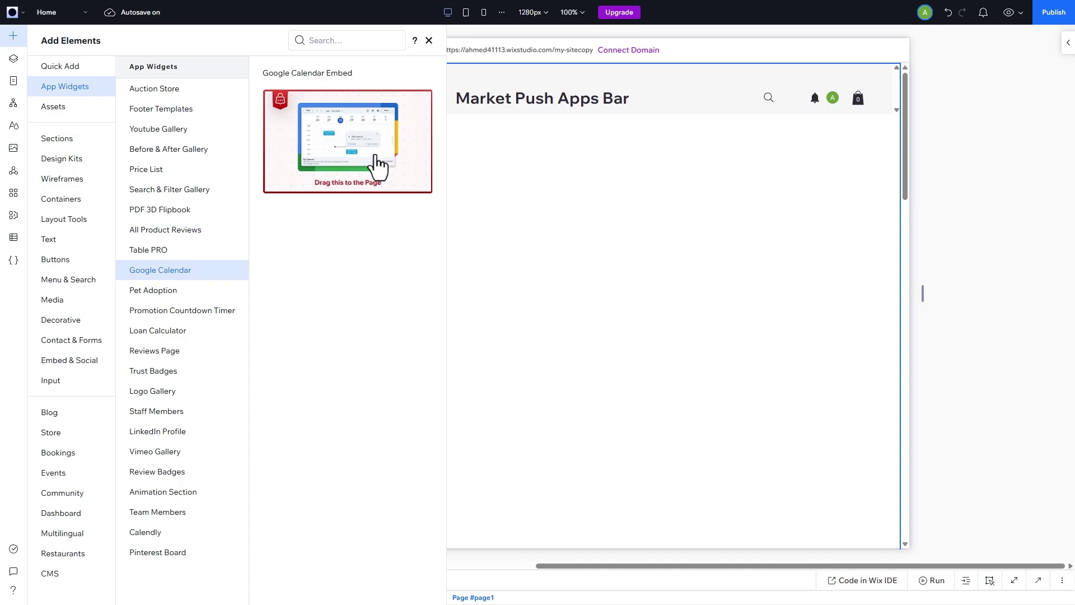
Place the Google Calendar Embed on the Home page, stretch it full width, and open its connector settings
drag(378, 164, 573, 347)
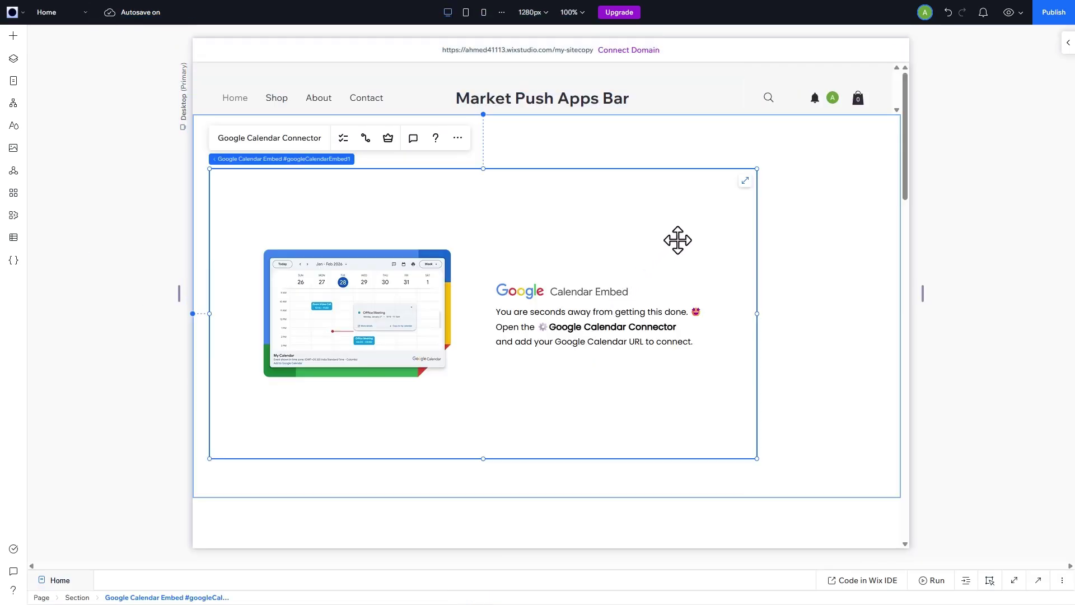
click(746, 180)
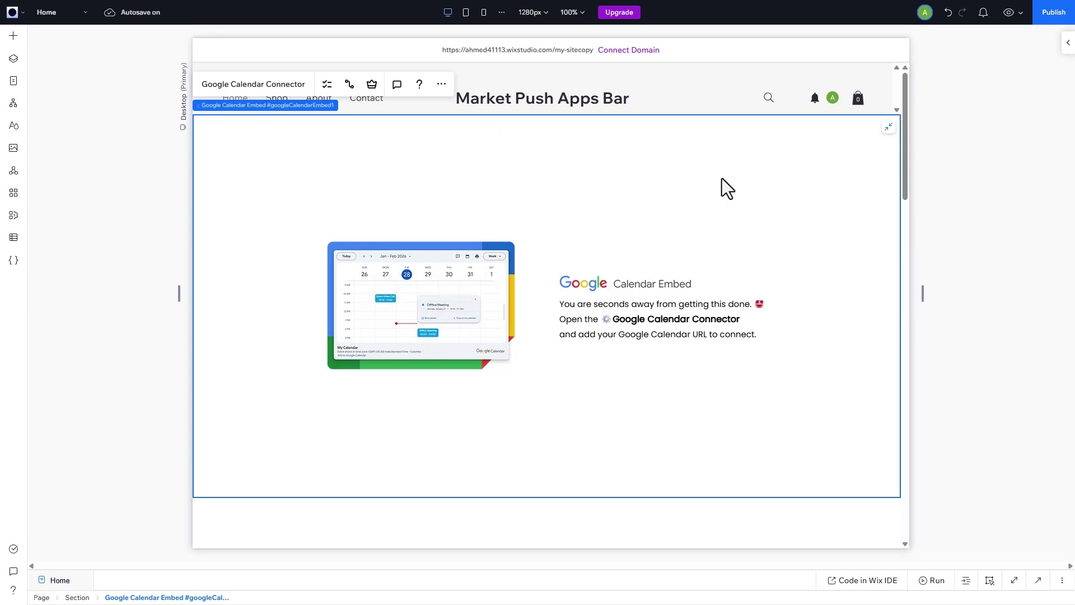
click(279, 87)
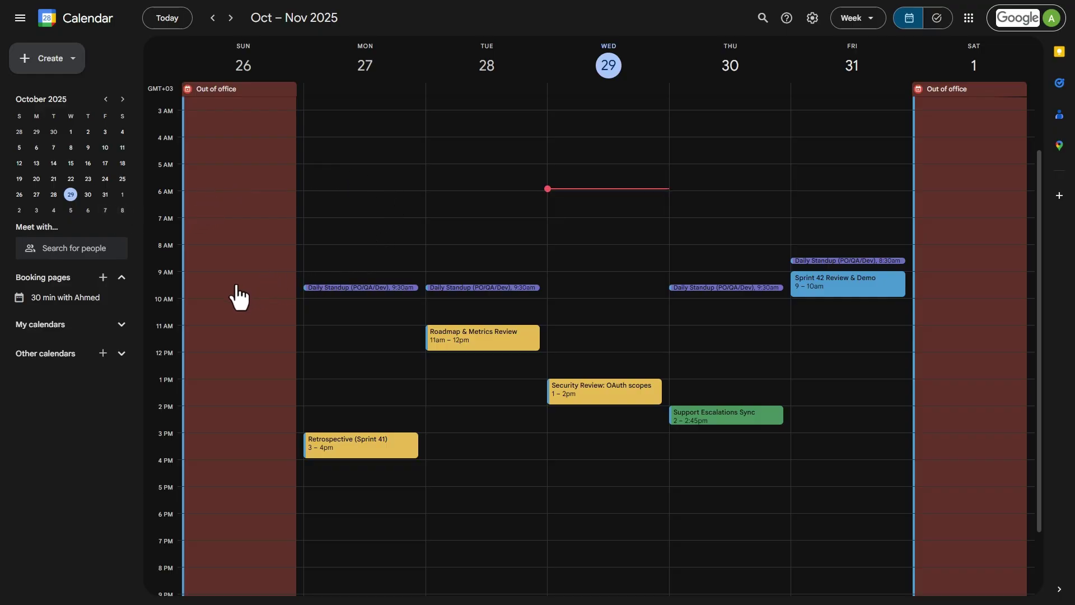
Open Settings and sharing for the personal calendar under My calendars
click(121, 324)
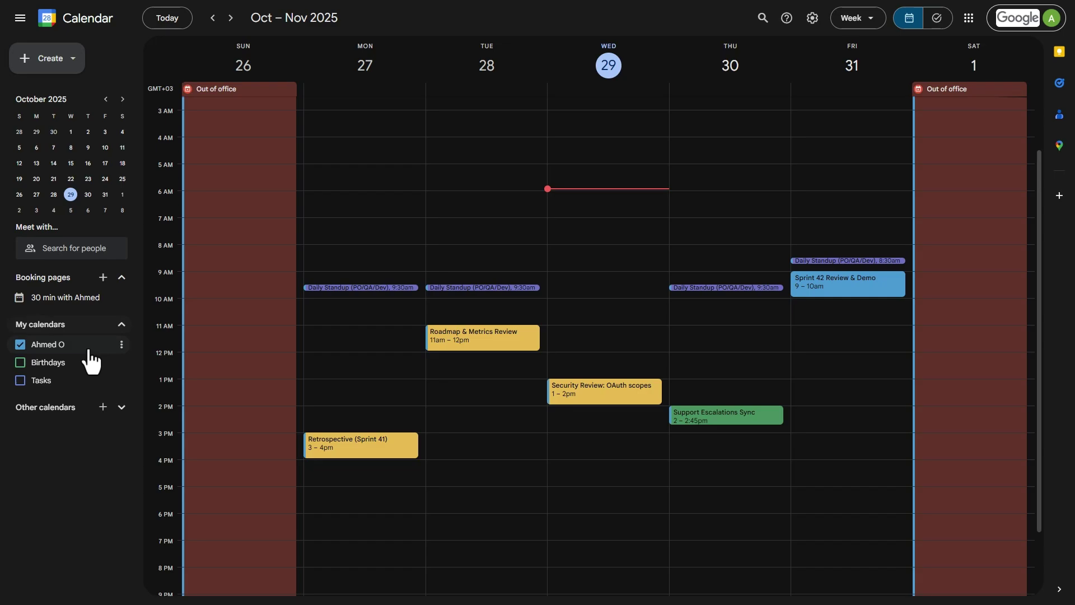
click(121, 345)
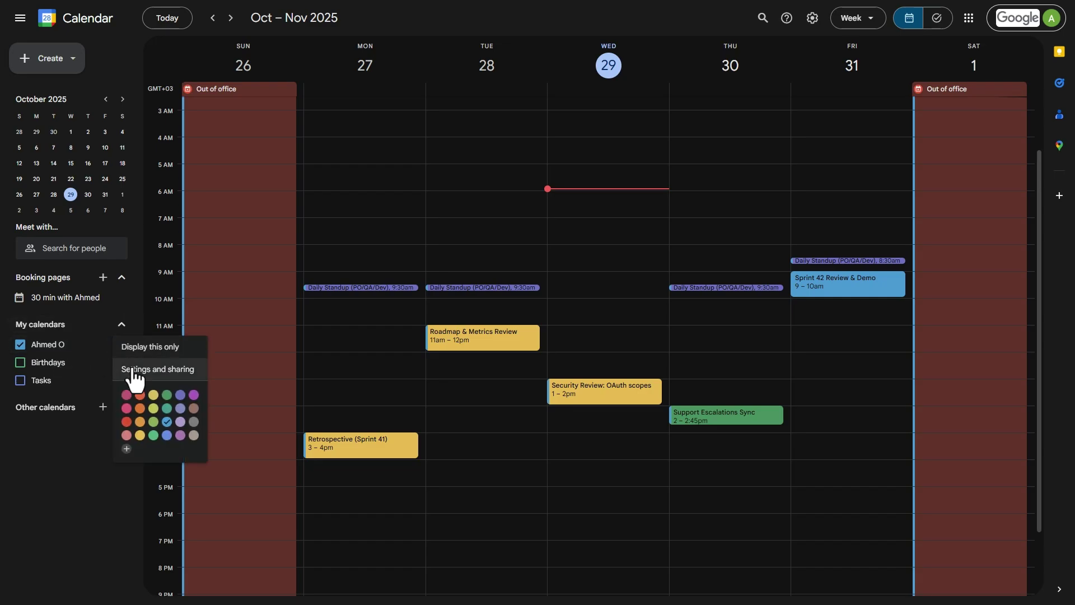
click(135, 370)
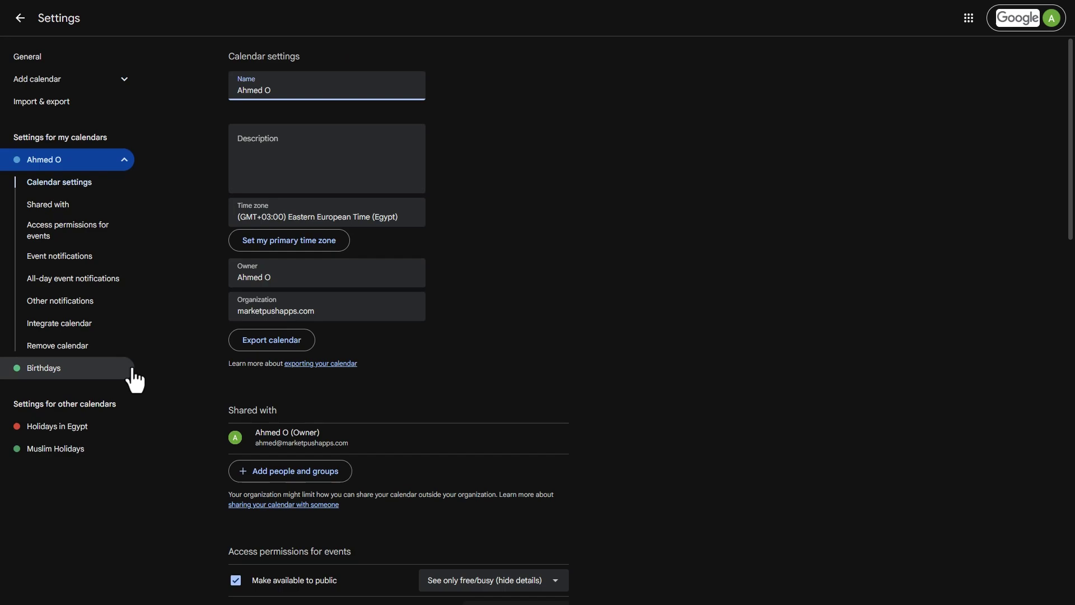
Select the calendar's public URL and open the public event access choices
scroll(516, 317, down, 4)
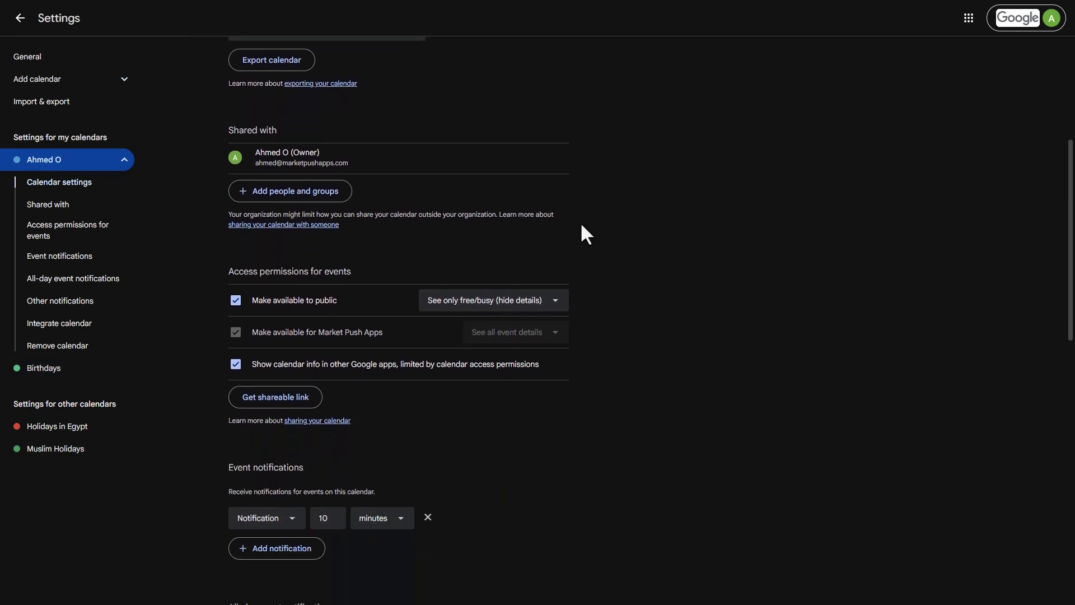
scroll(580, 220, down, 4)
scroll(580, 223, down, 2)
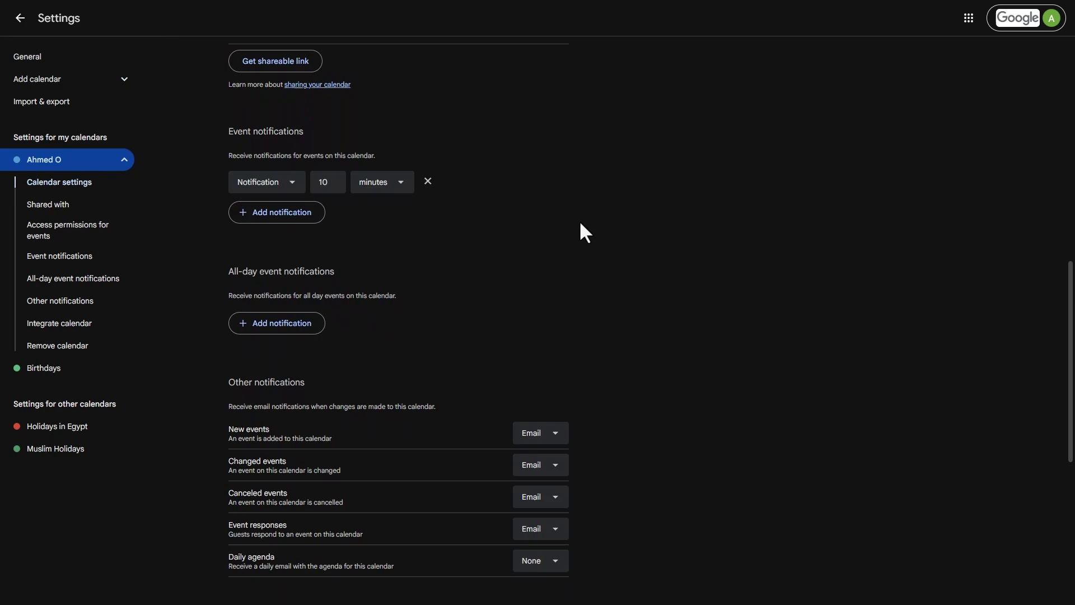
scroll(559, 222, down, 5)
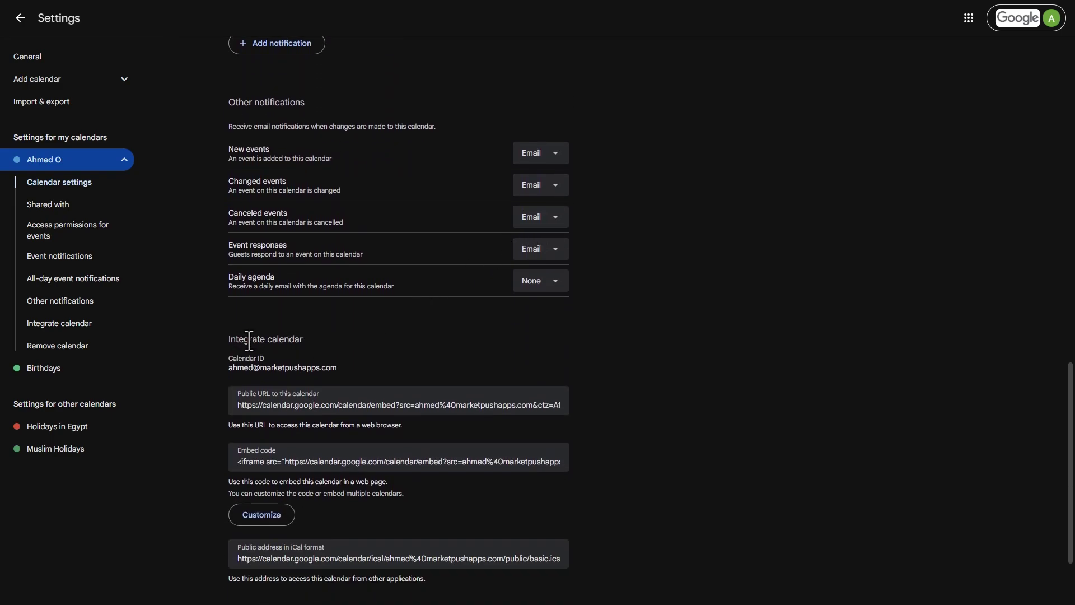
click(275, 404)
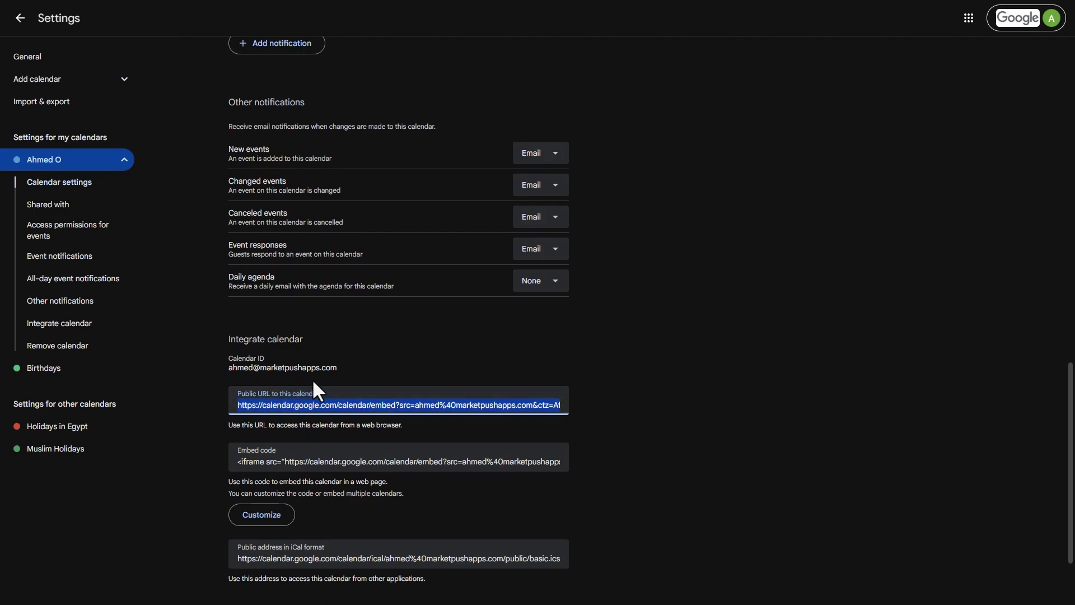
scroll(318, 375, up, 5)
scroll(320, 356, up, 5)
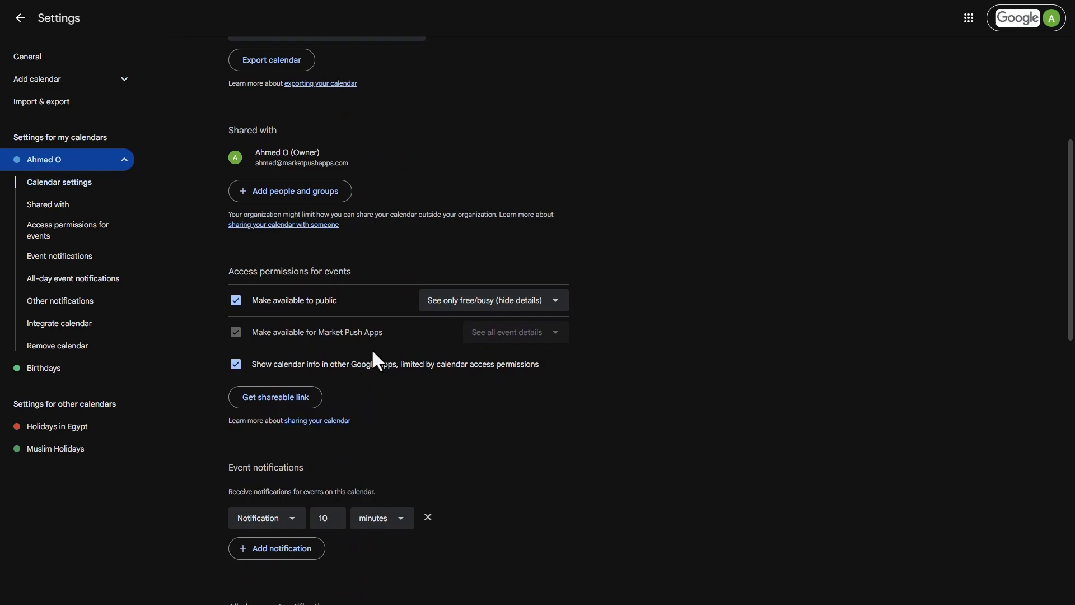
click(443, 301)
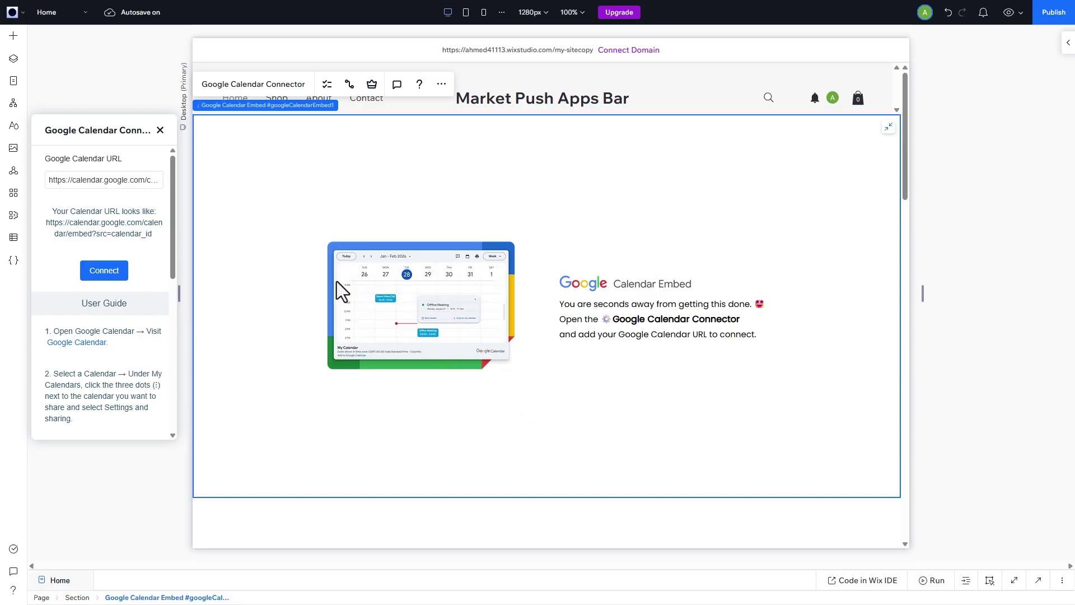
Connect the embed to the calendar's public URL in the connector panel
click(133, 180)
key(End)
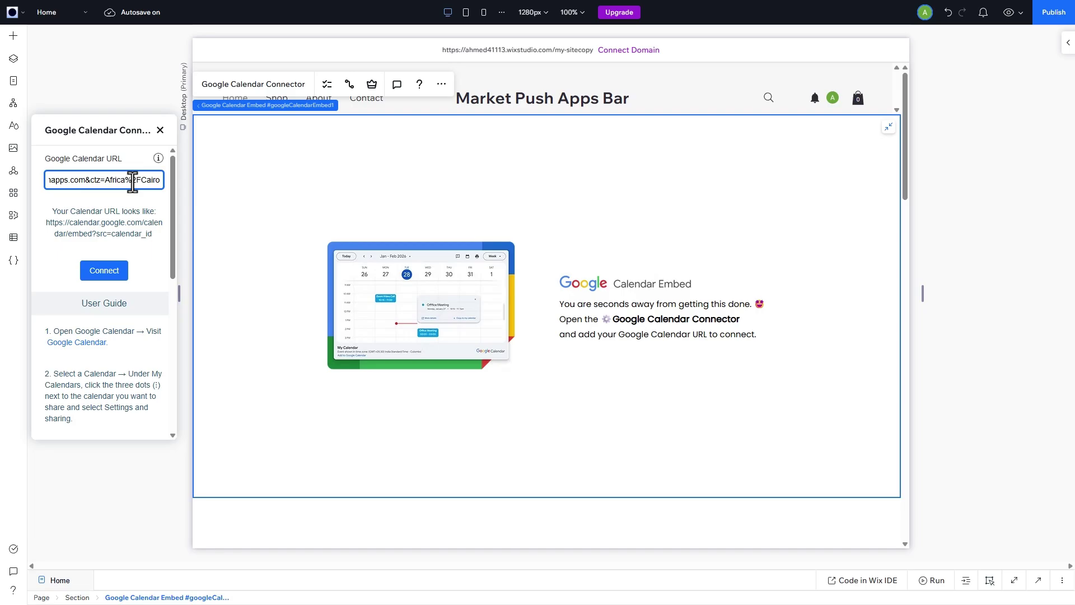
click(105, 272)
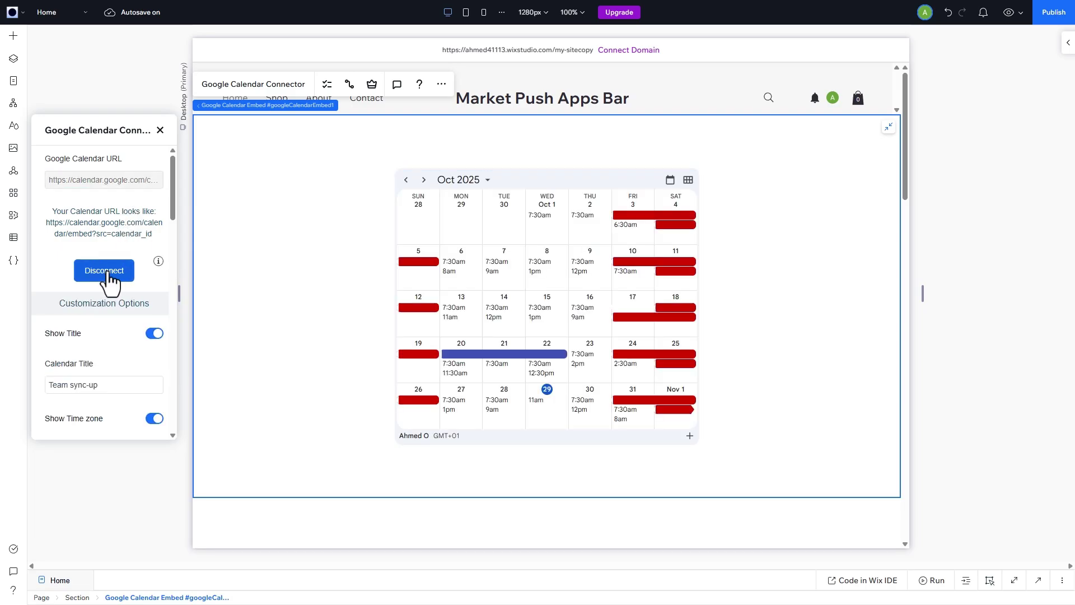
Keep the calendar title shown and set it to 'Team sync-up'
scroll(125, 238, down, 2)
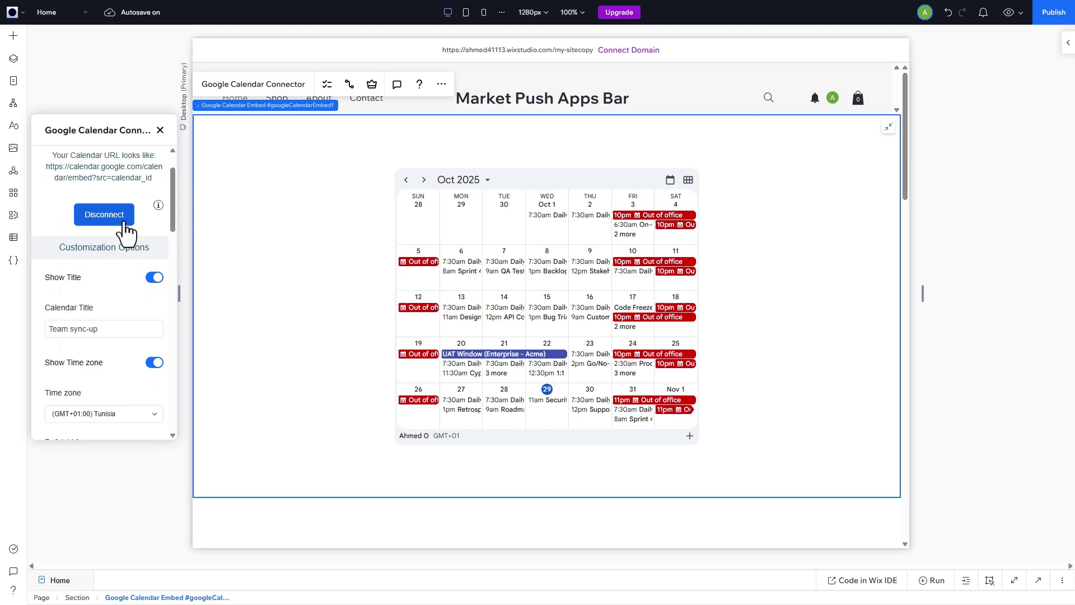
click(153, 222)
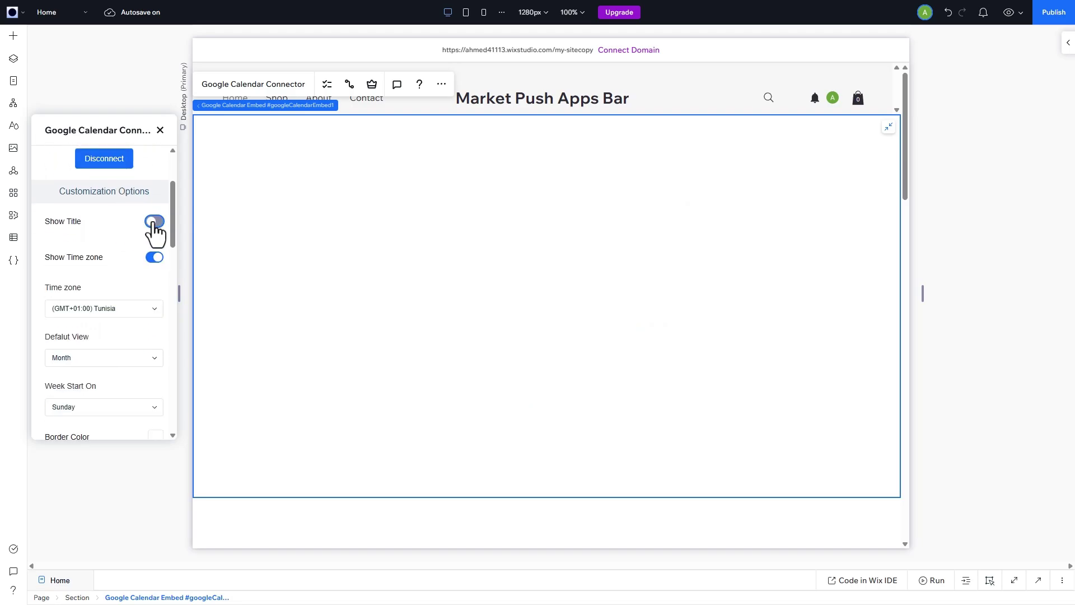
click(153, 222)
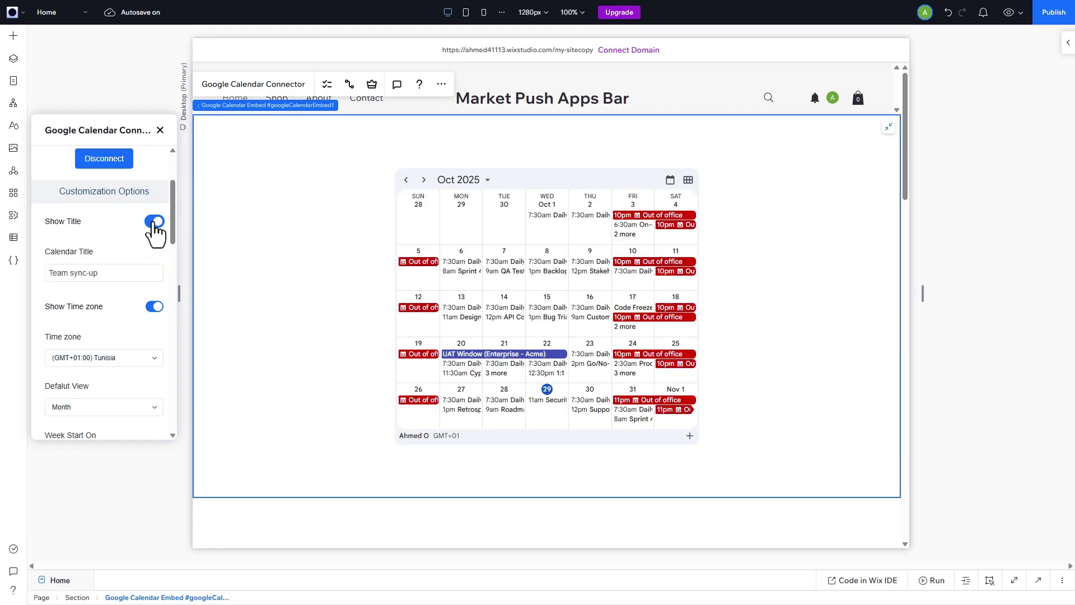
click(115, 274)
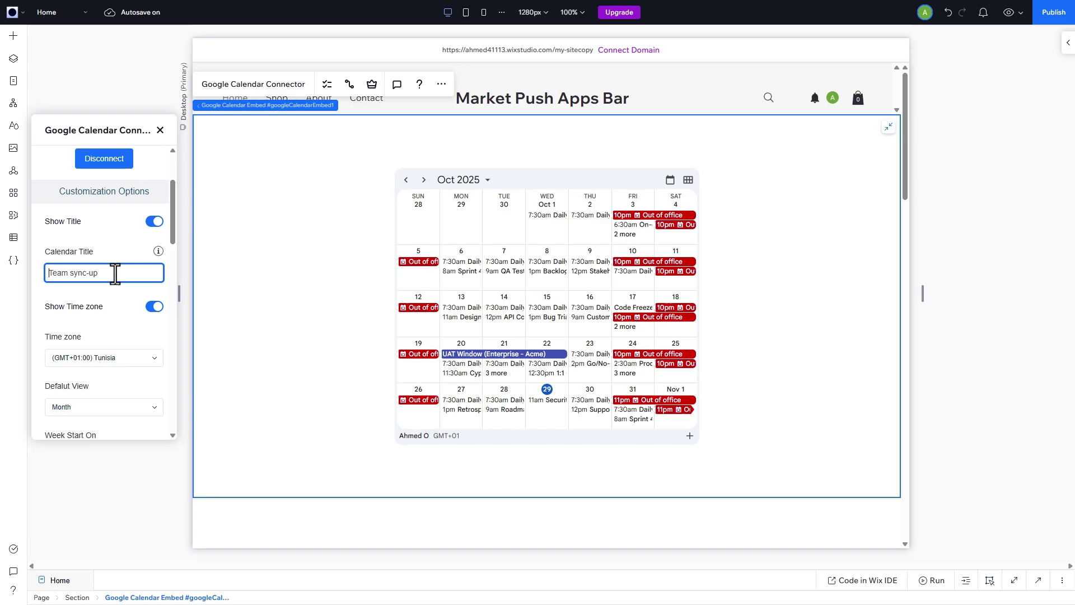
text(Team)
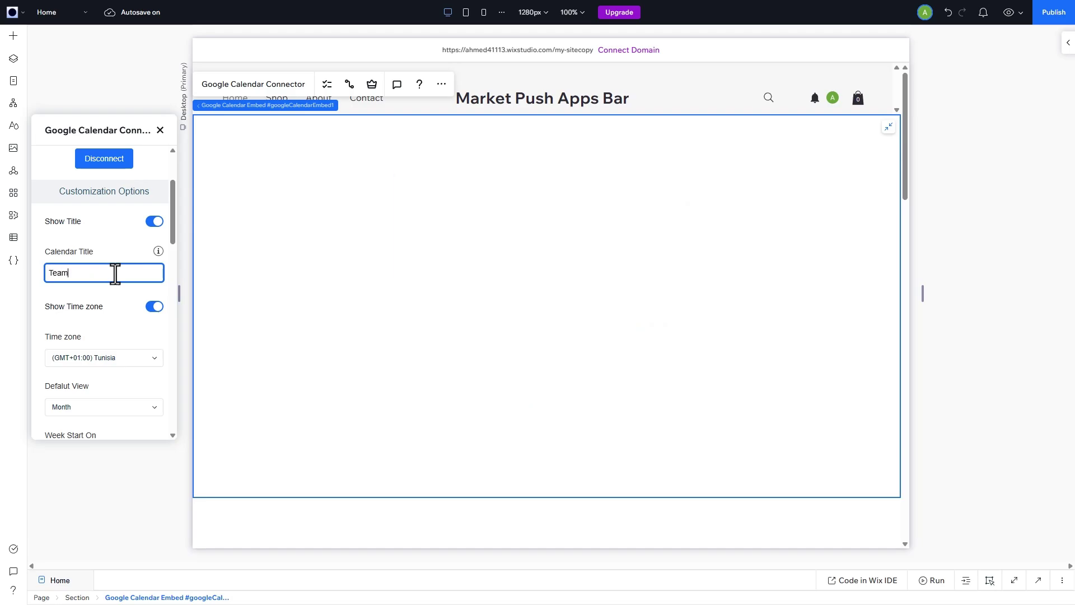
text( sync)
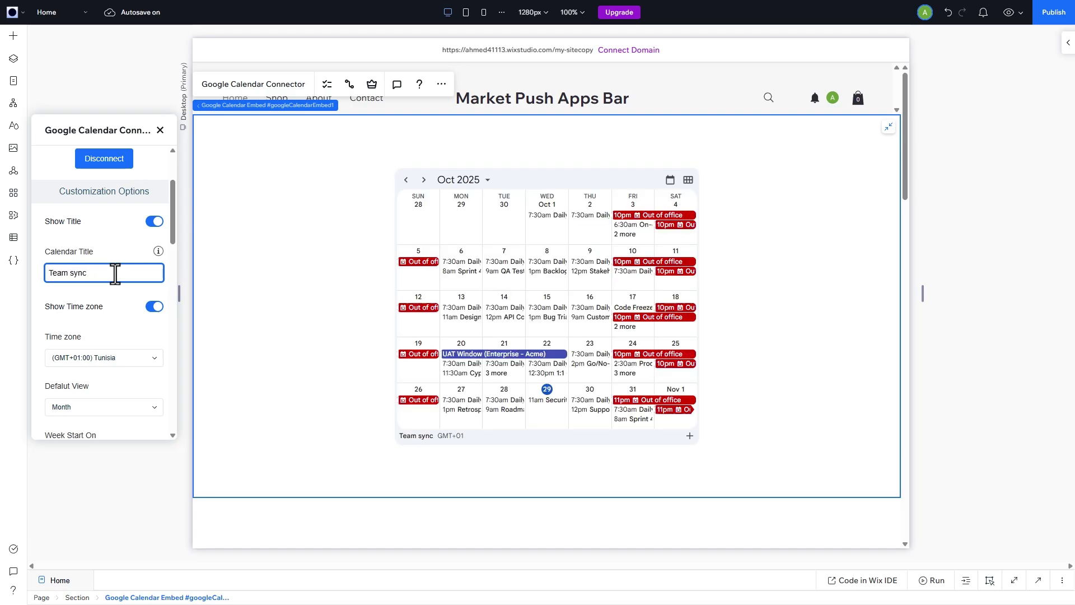
text(-up)
Set the calendar time zone to (GMT-05:00) Eastern Time and weeks to start on Monday
scroll(142, 313, down, 1)
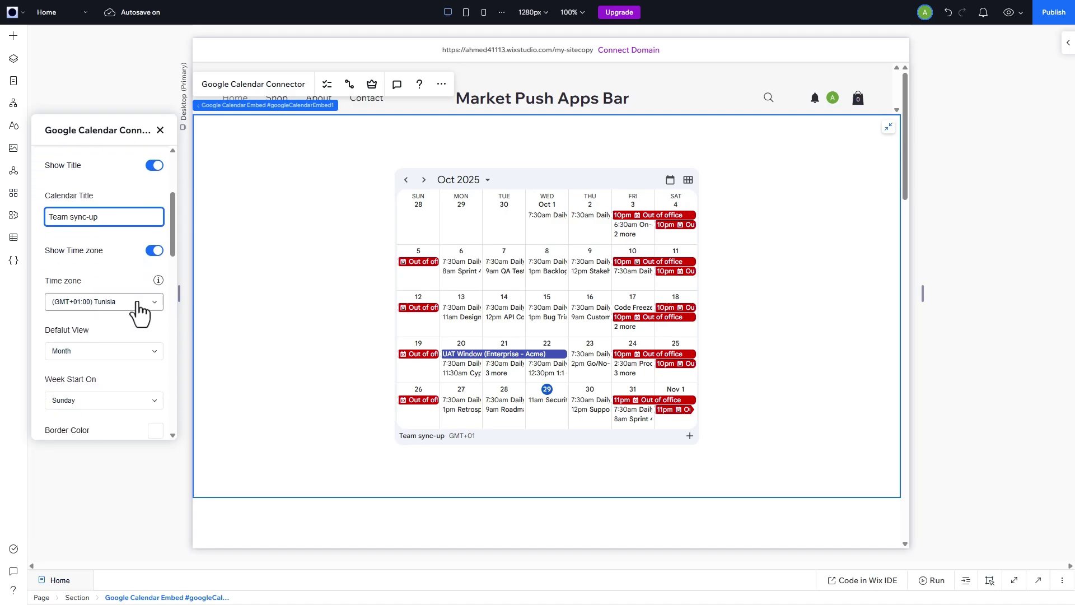
click(140, 311)
scroll(122, 226, up, 1)
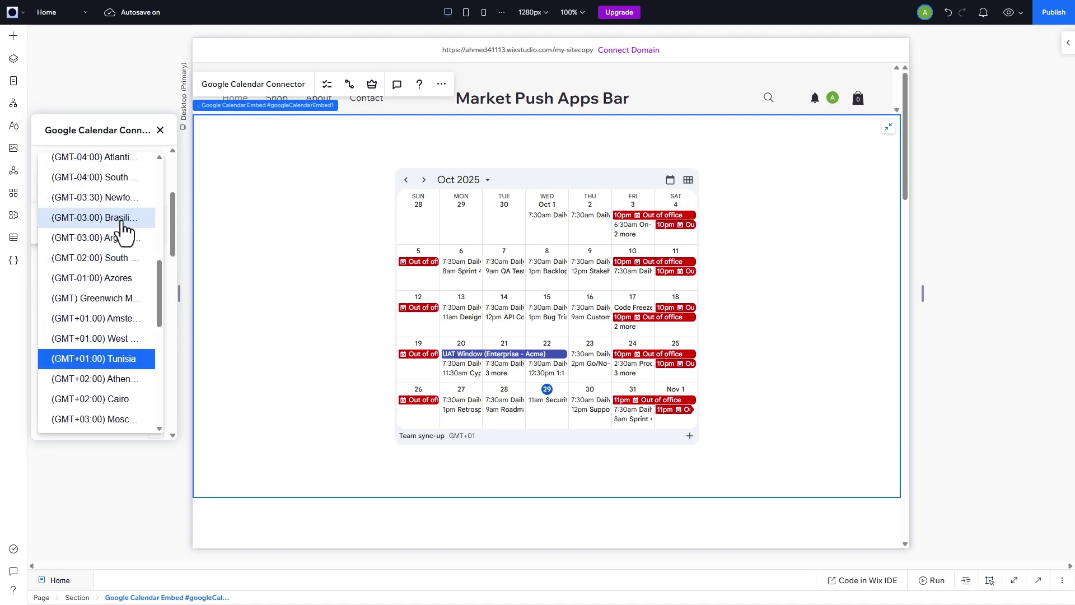
scroll(145, 230, up, 3)
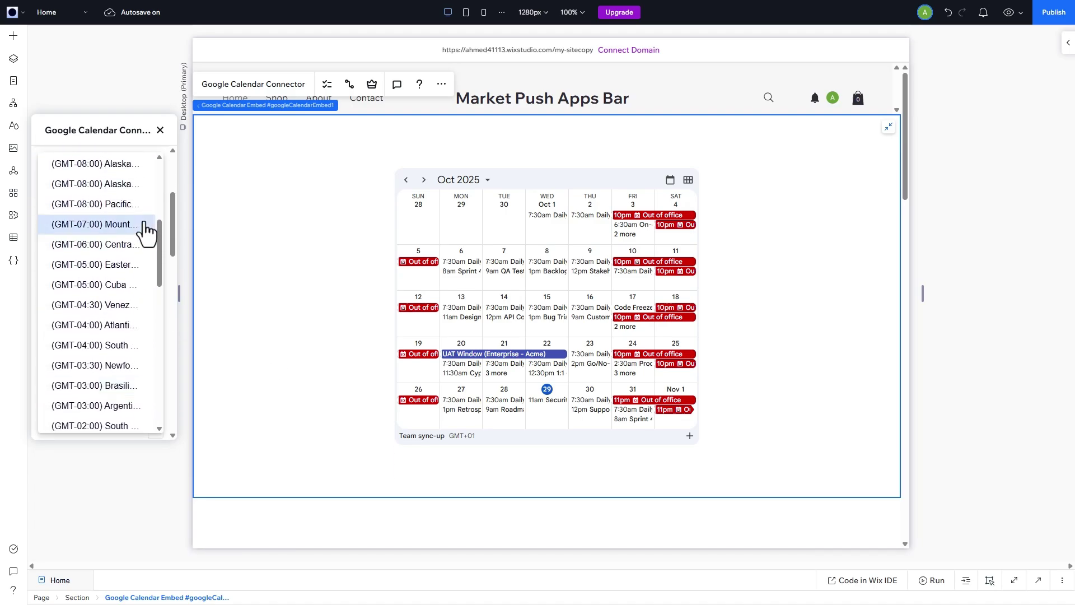
click(128, 266)
scroll(128, 308, down, 1)
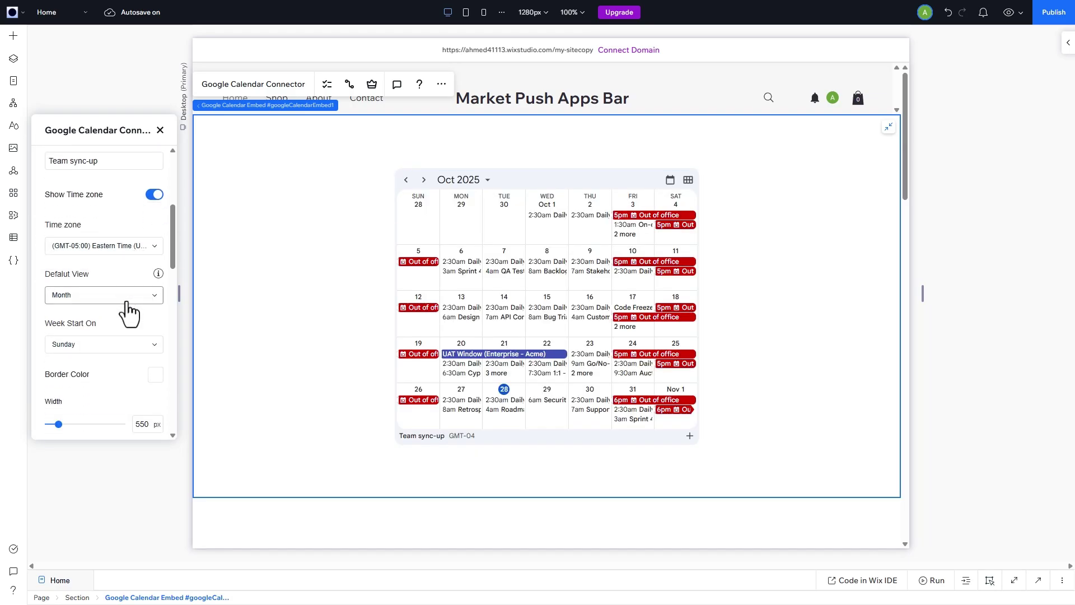
click(112, 346)
click(112, 365)
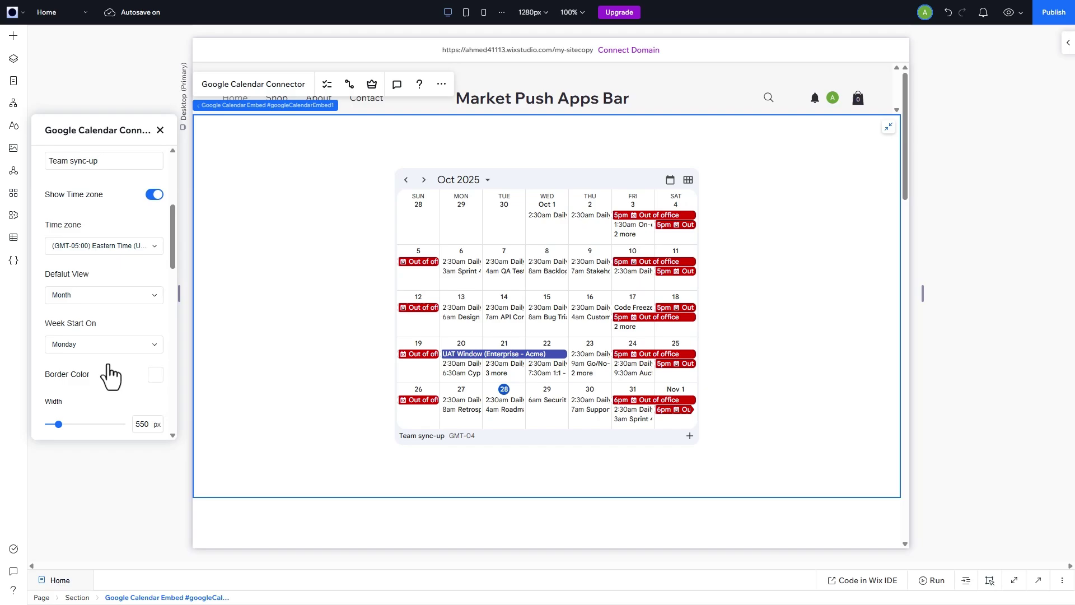
scroll(109, 336, down, 2)
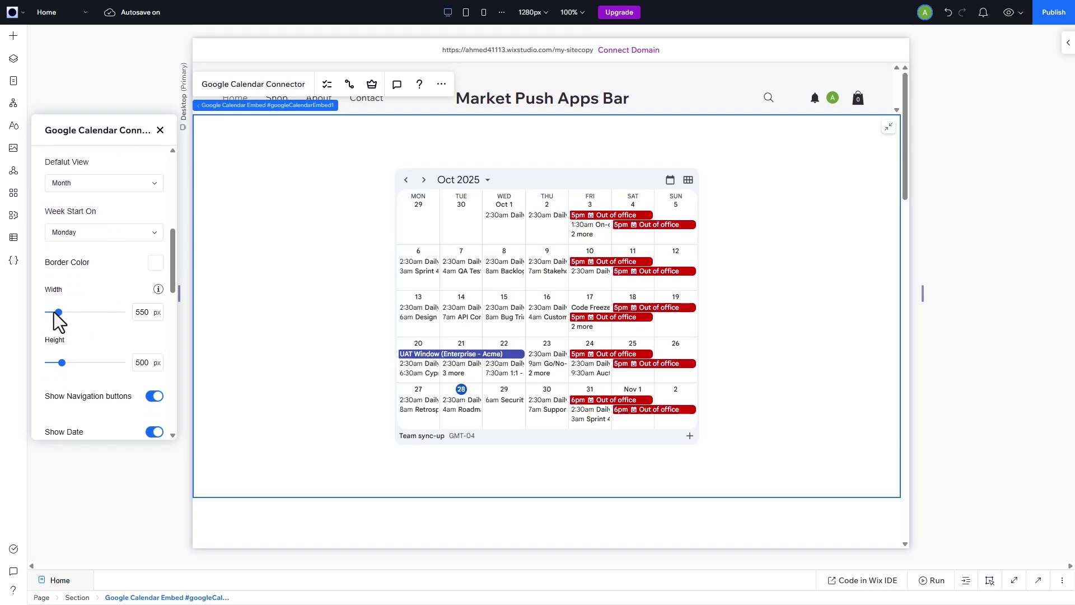
Resize the embedded calendar to 1200 px wide and 612 px tall
drag(58, 315, 89, 315)
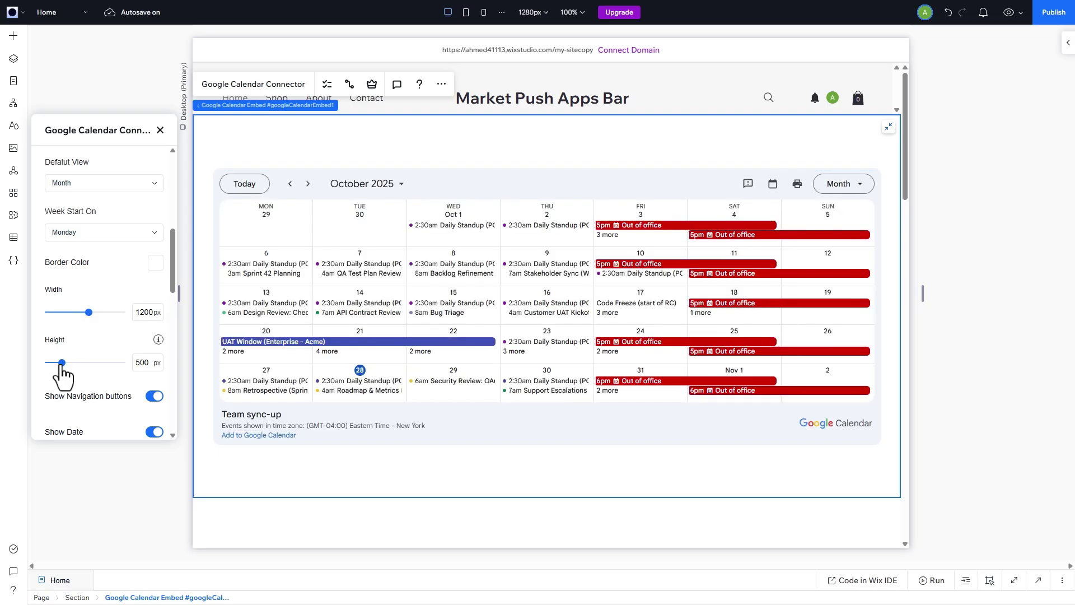
drag(61, 362, 67, 364)
scroll(101, 347, down, 1)
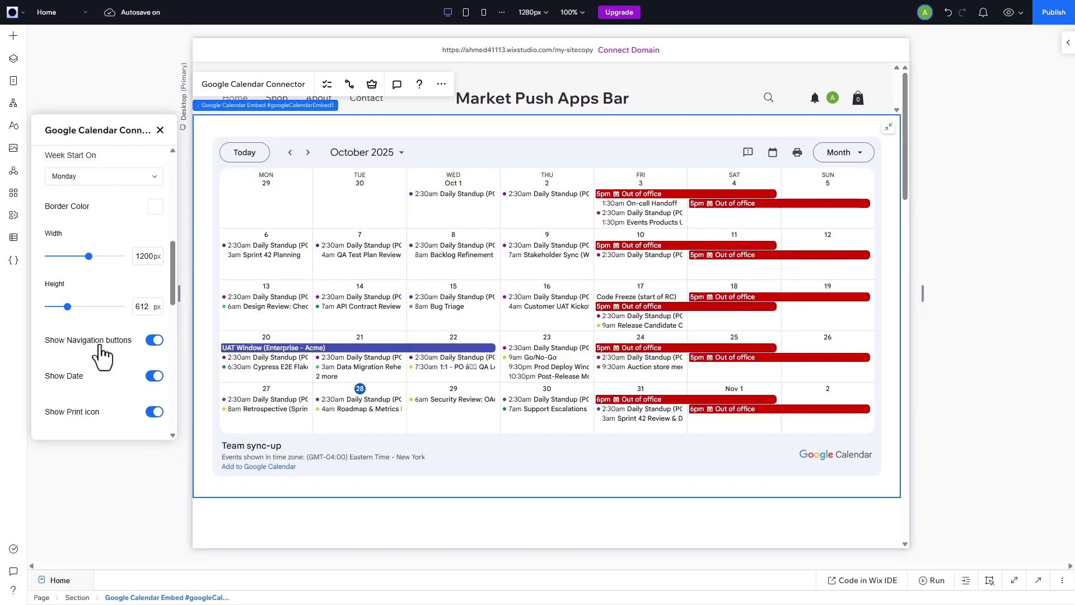
scroll(156, 336, down, 1)
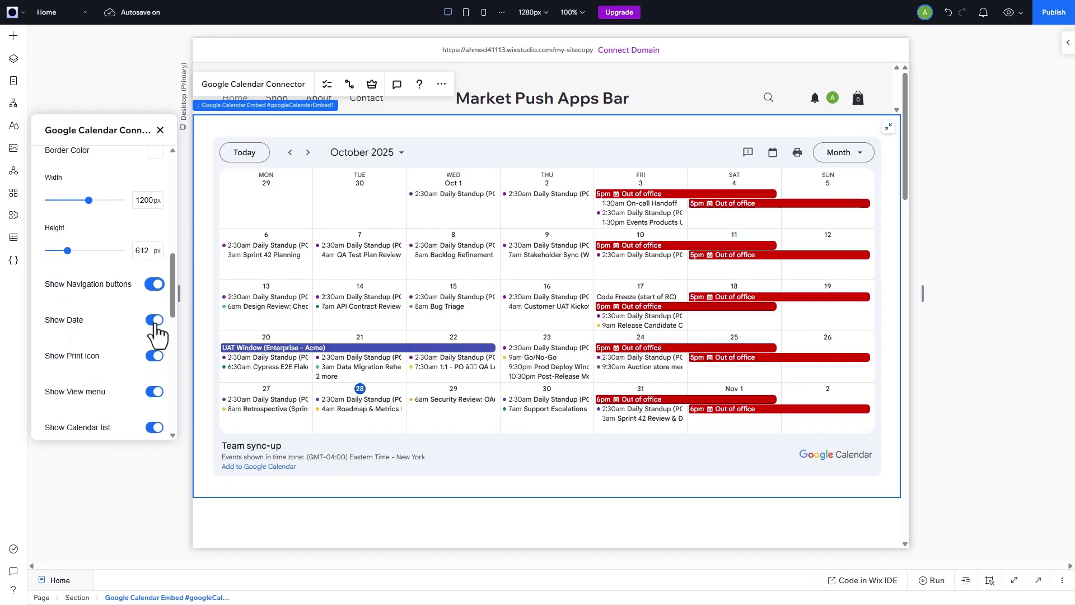
Toggle Show Date and Show View menu off and back on, then hide the calendar list
click(154, 320)
click(155, 320)
click(152, 391)
click(152, 392)
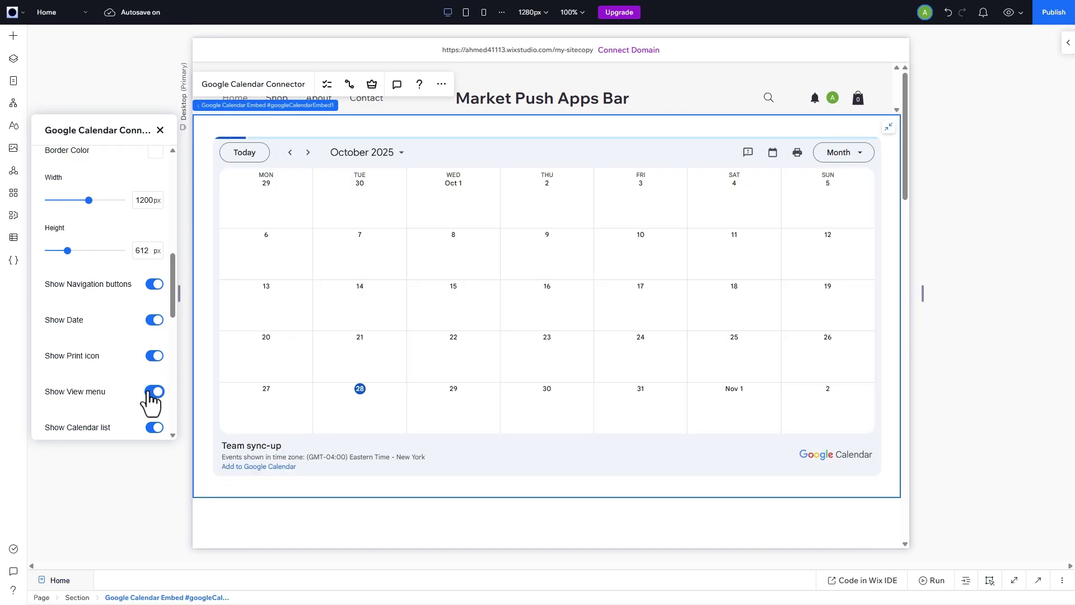
scroll(149, 392, down, 2)
click(155, 315)
Re-show the calendar list, unstretch the embed to a centered box, and move it to the lower section
click(155, 315)
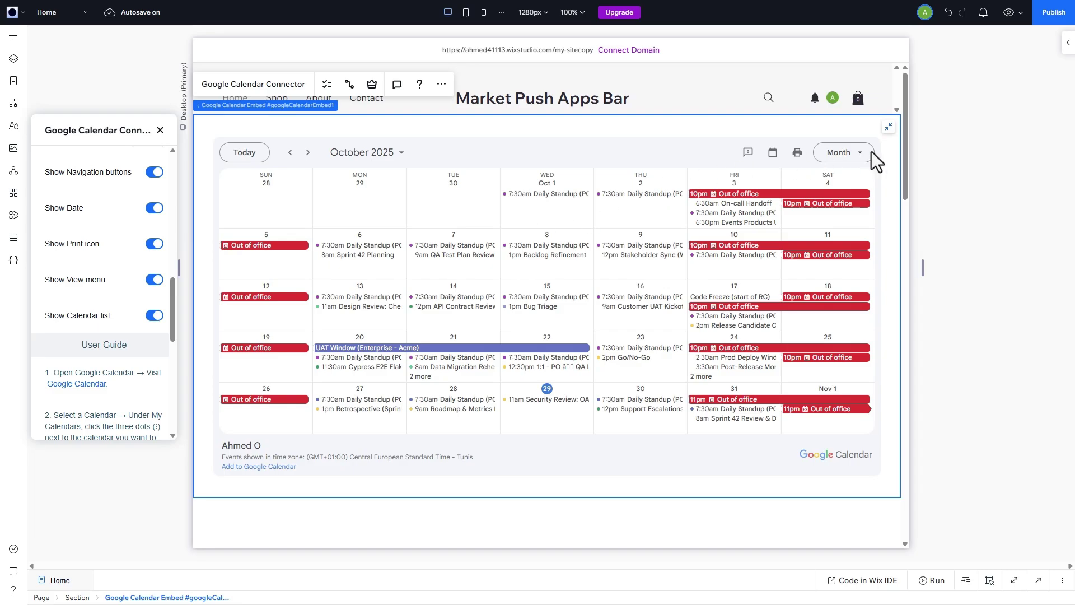
click(887, 128)
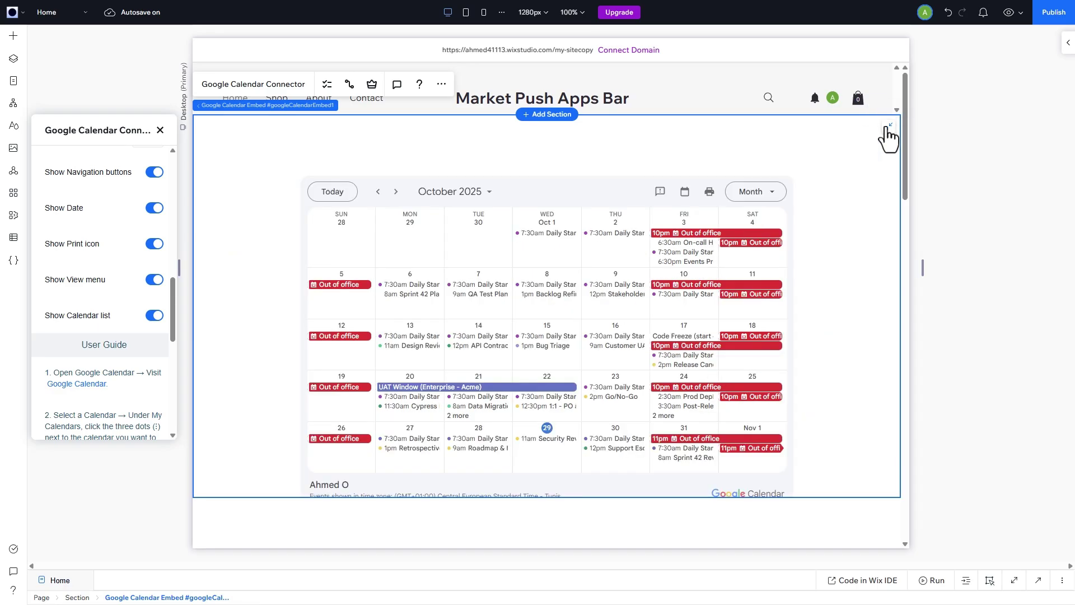
scroll(725, 218, down, 5)
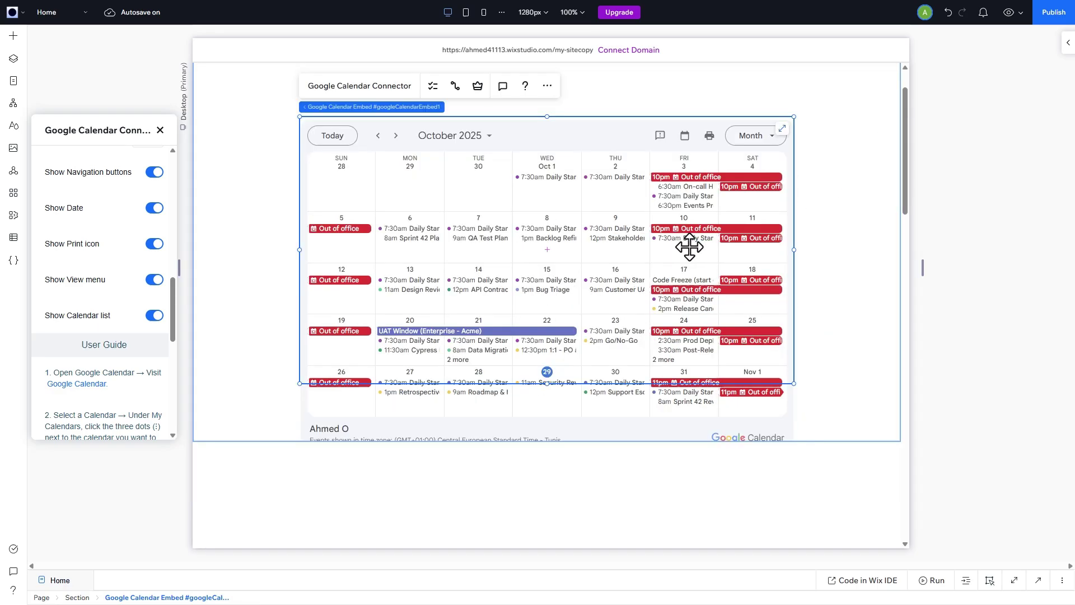
drag(492, 119, 473, 474)
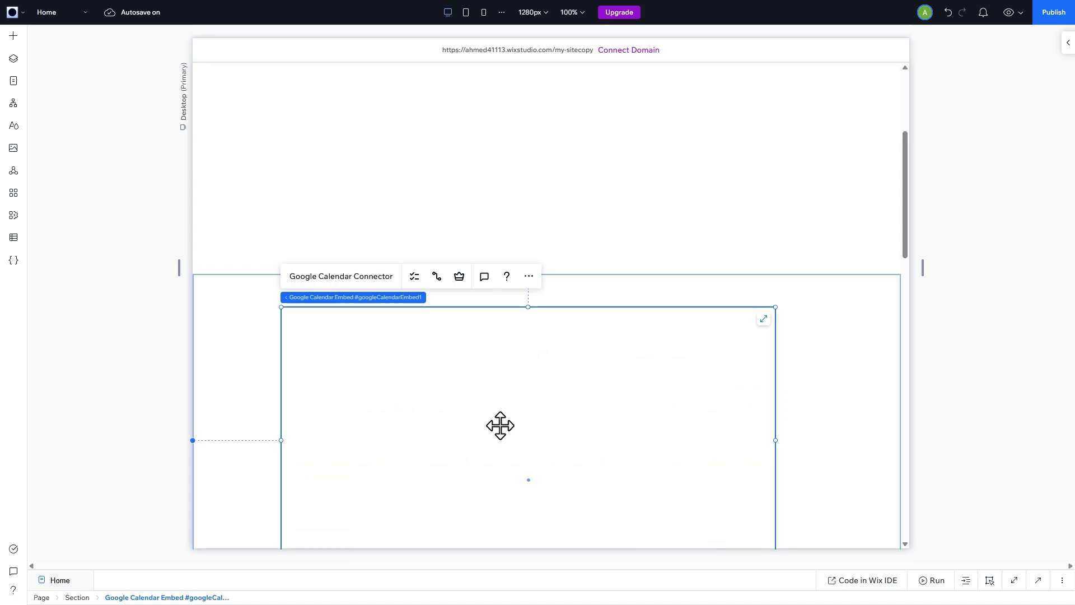
Delete the calendar embed, undo the deletion, and reselect the restored embed
key(Delete)
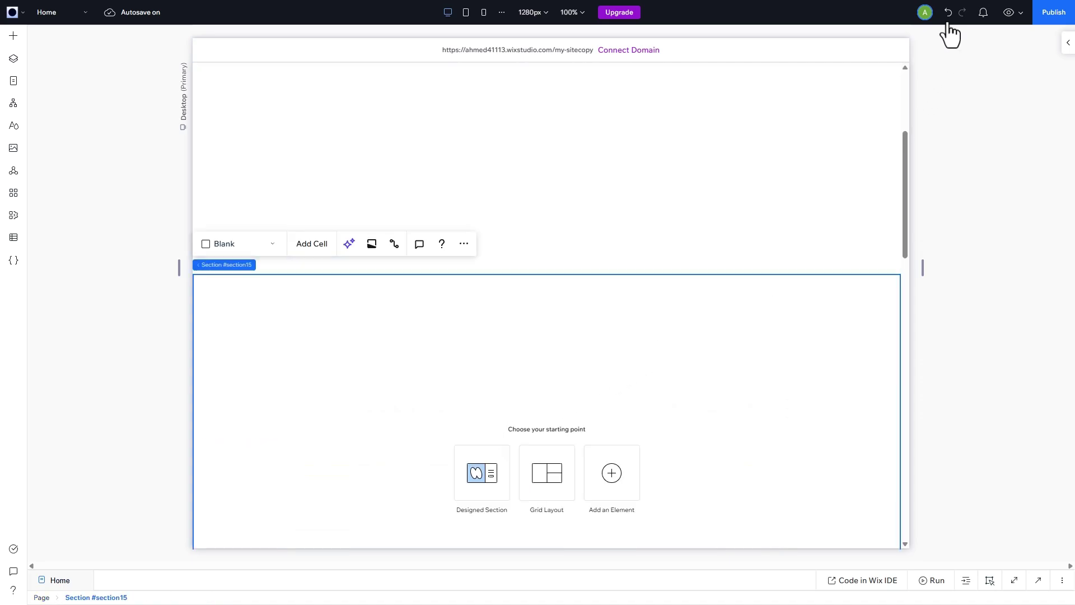
click(948, 14)
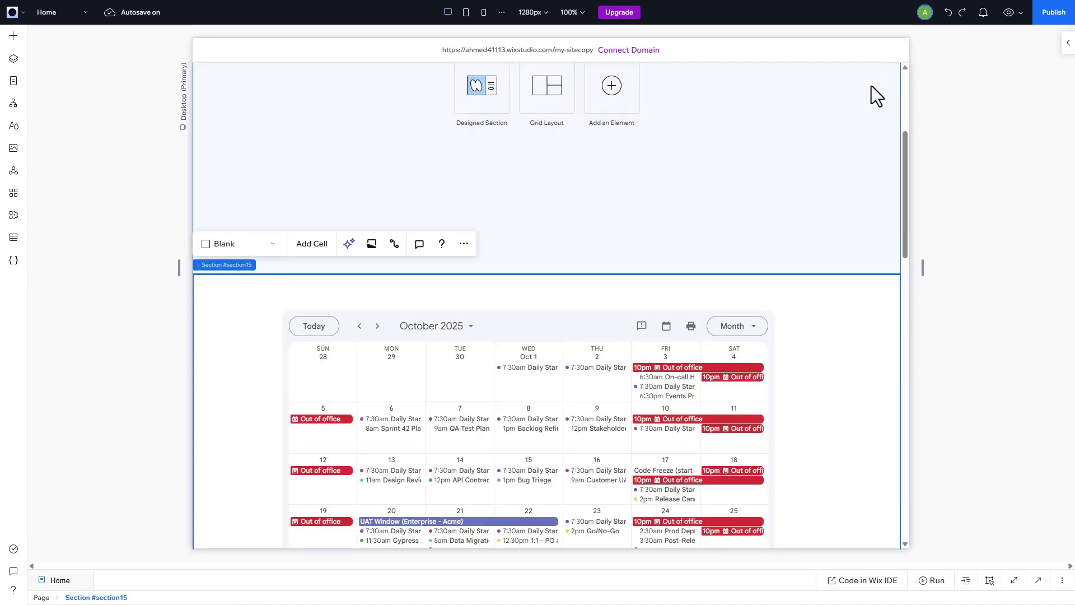
click(487, 390)
scroll(506, 332, up, 4)
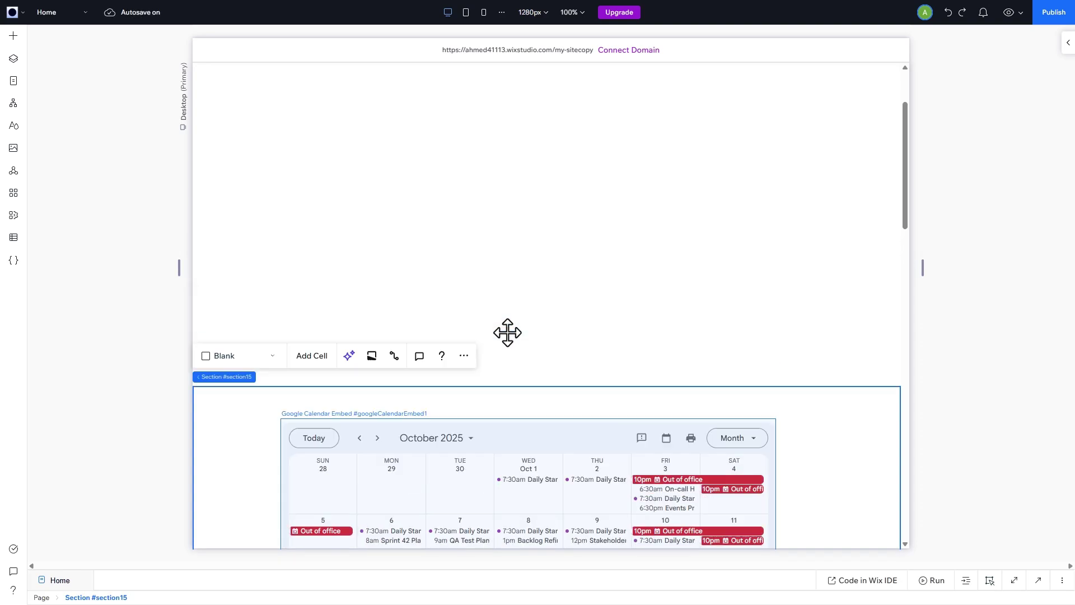
Add a video element to the empty top section and pick the Espresso Brewing Process clip
click(613, 316)
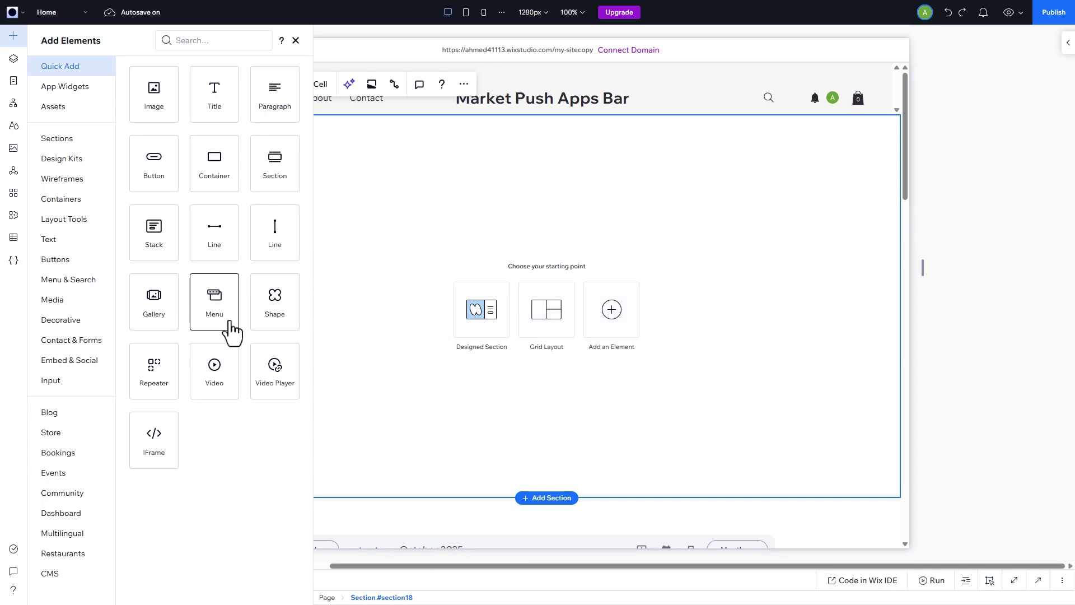
drag(208, 375, 209, 377)
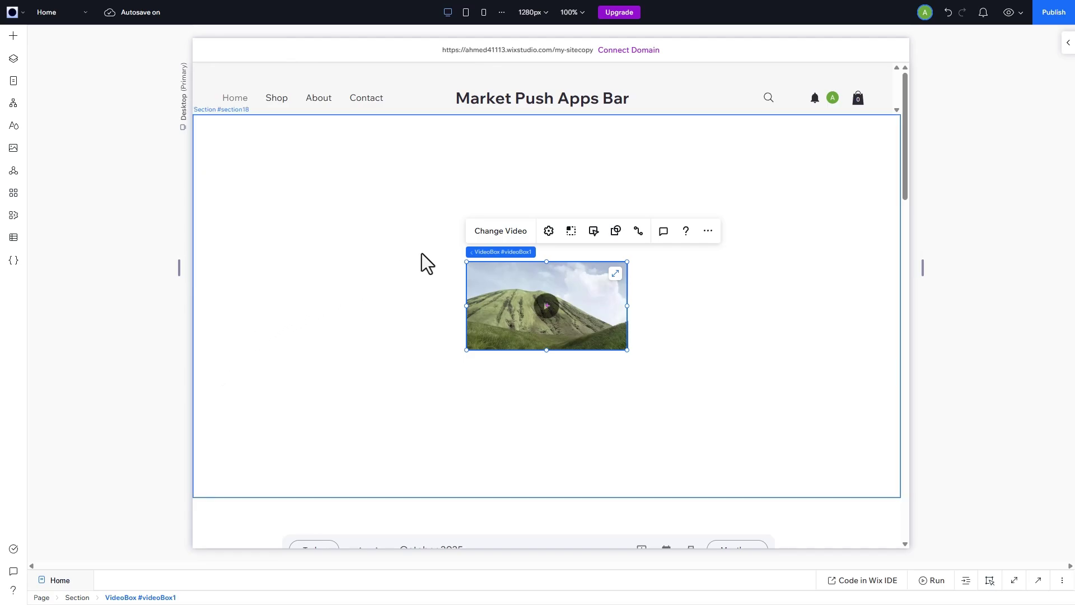
click(487, 233)
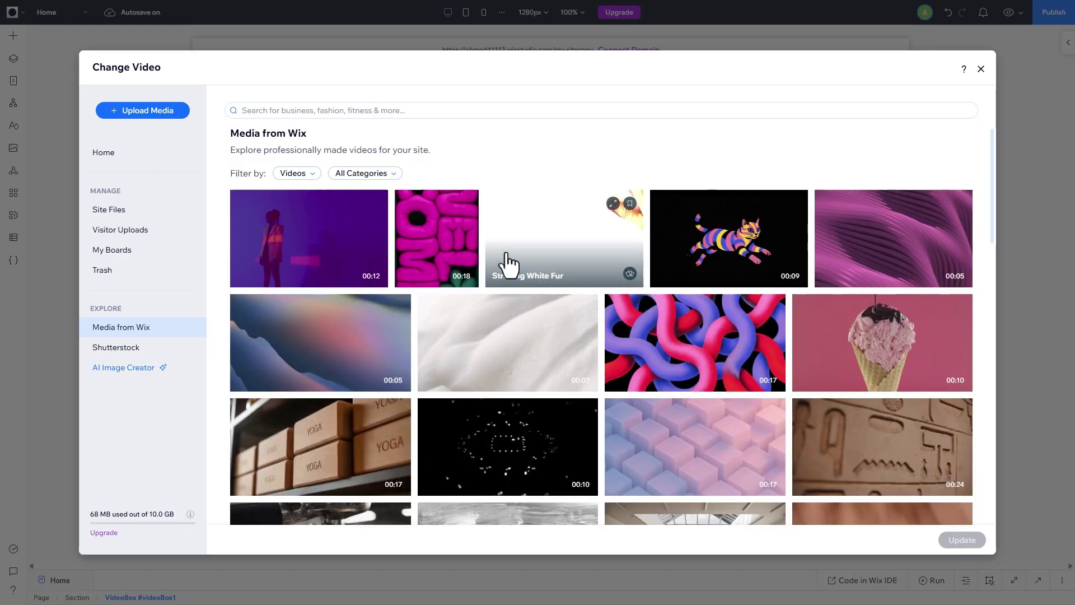
scroll(508, 274, down, 2)
scroll(508, 277, down, 2)
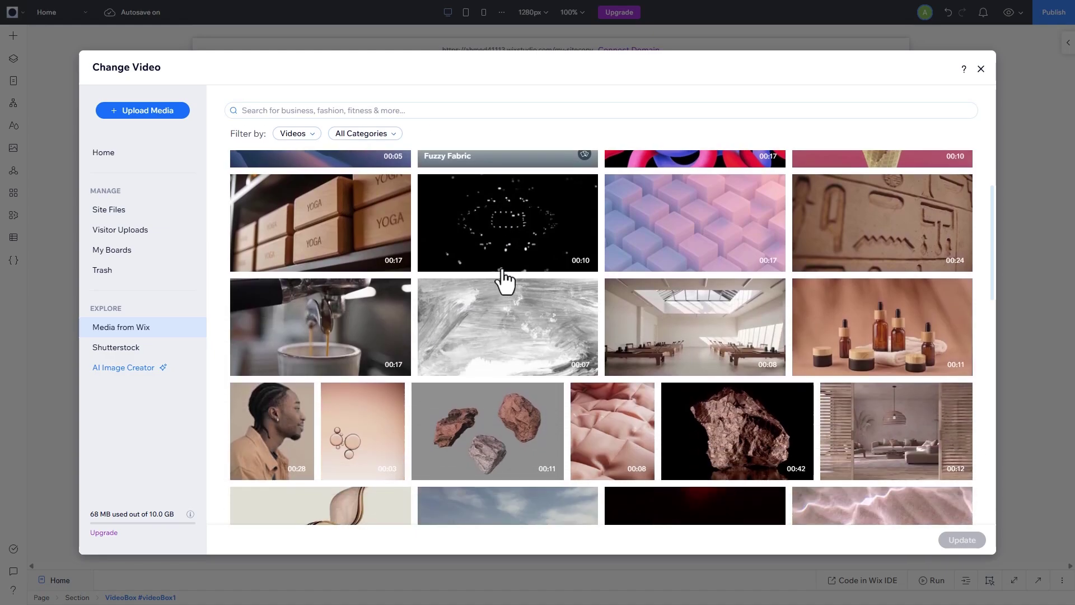
scroll(514, 259, down, 1)
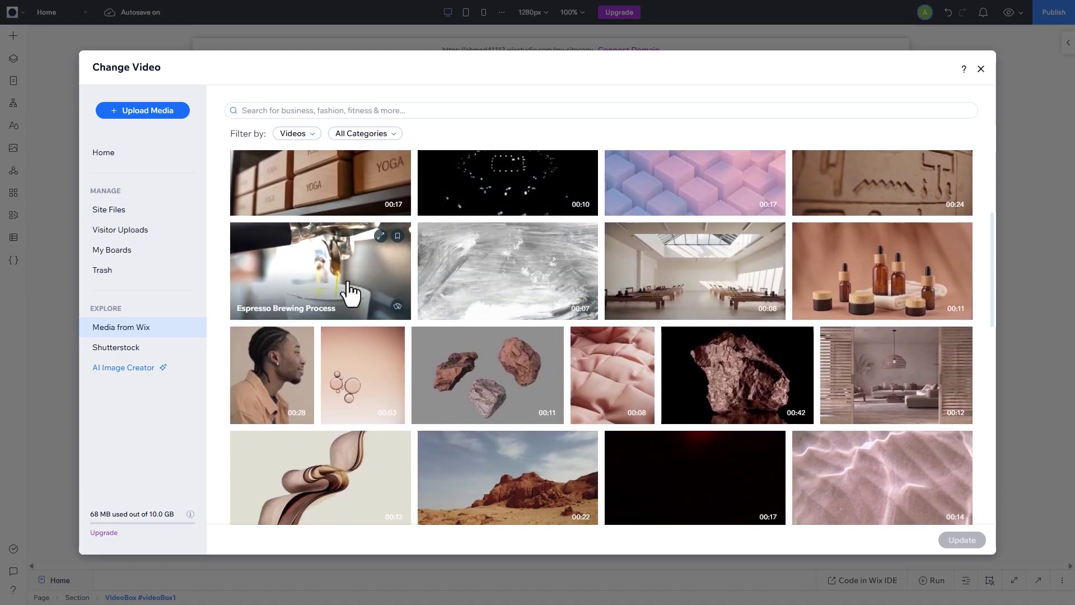
click(386, 293)
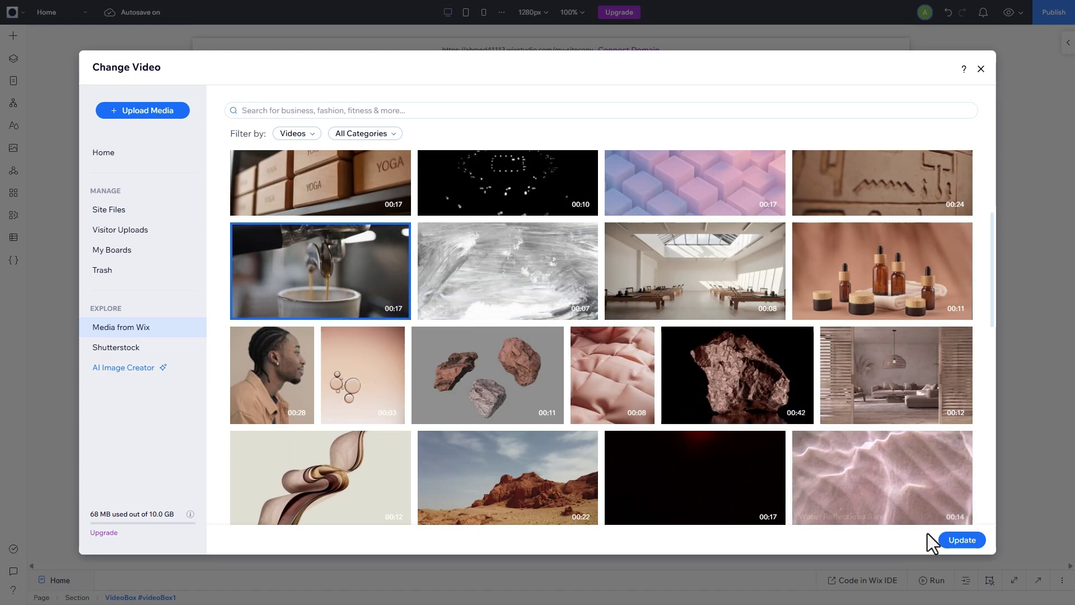
Apply the espresso clip, set the video to loop, and stretch it across the full section
click(943, 548)
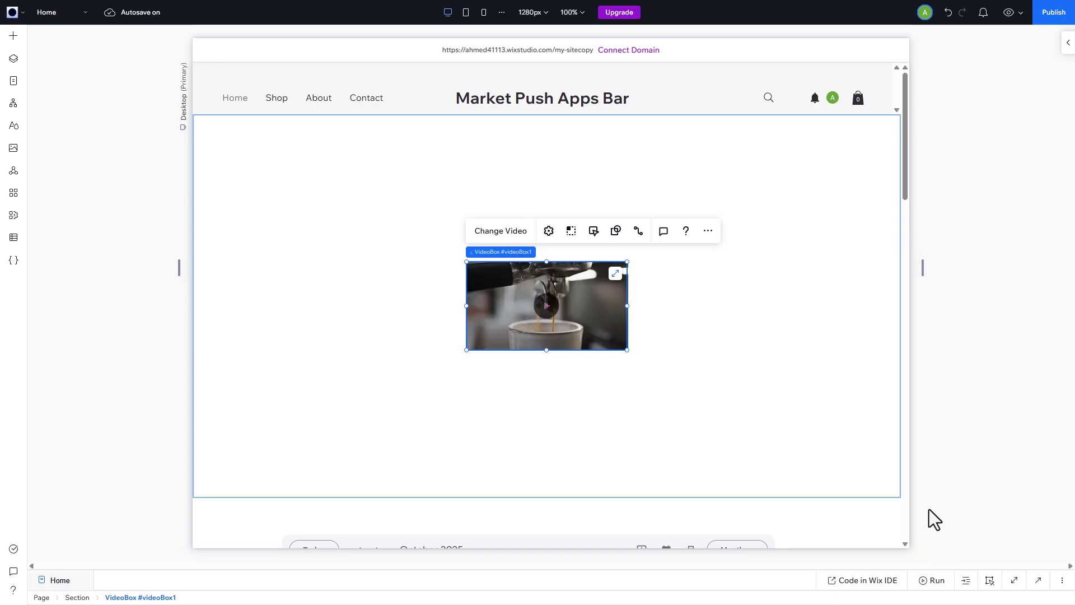
click(594, 232)
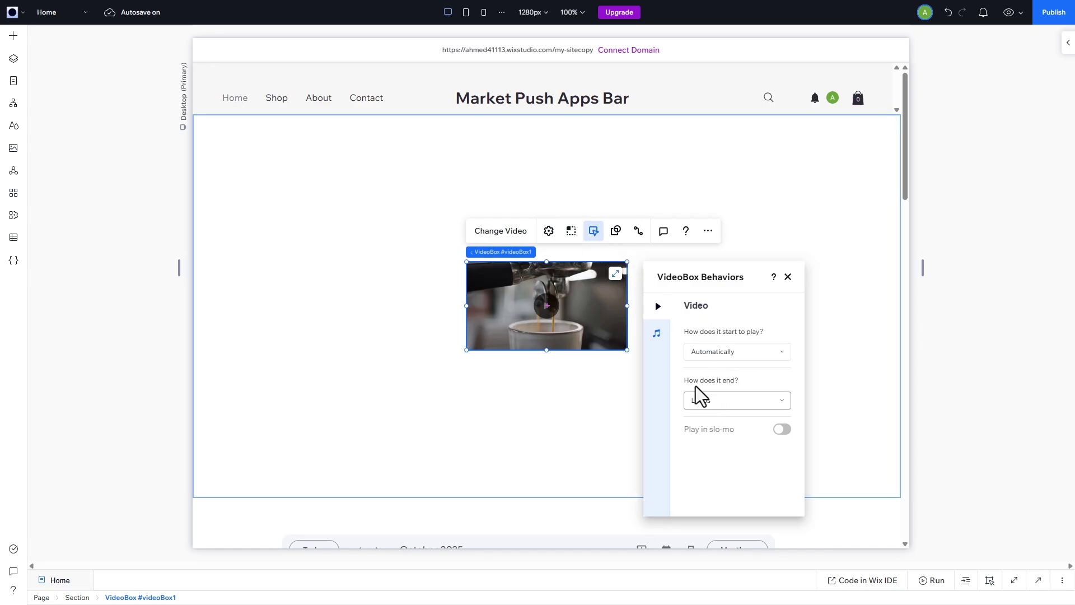
click(616, 274)
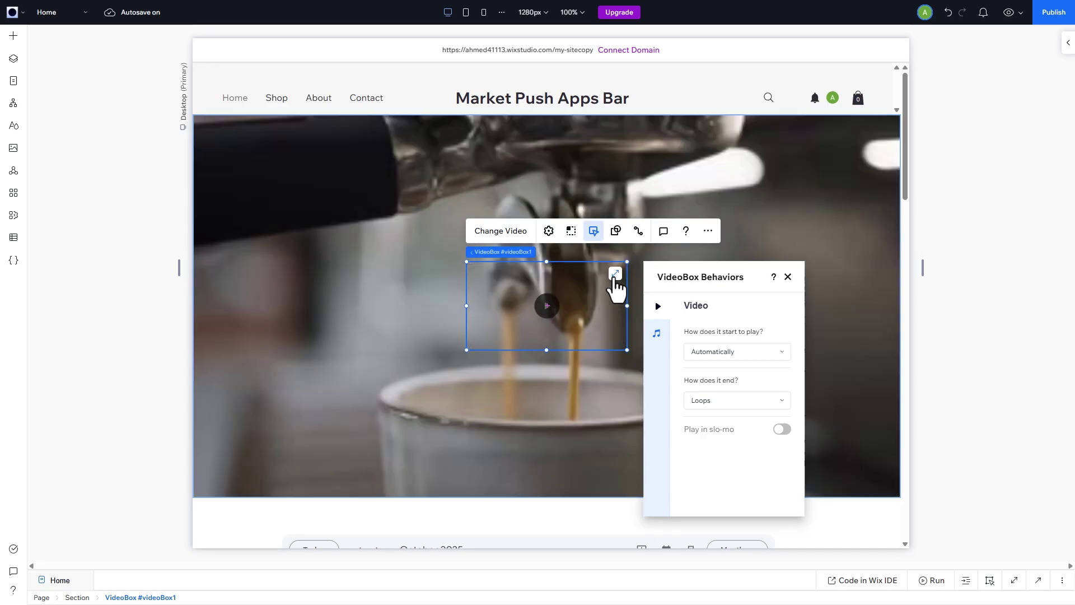
scroll(587, 269, down, 2)
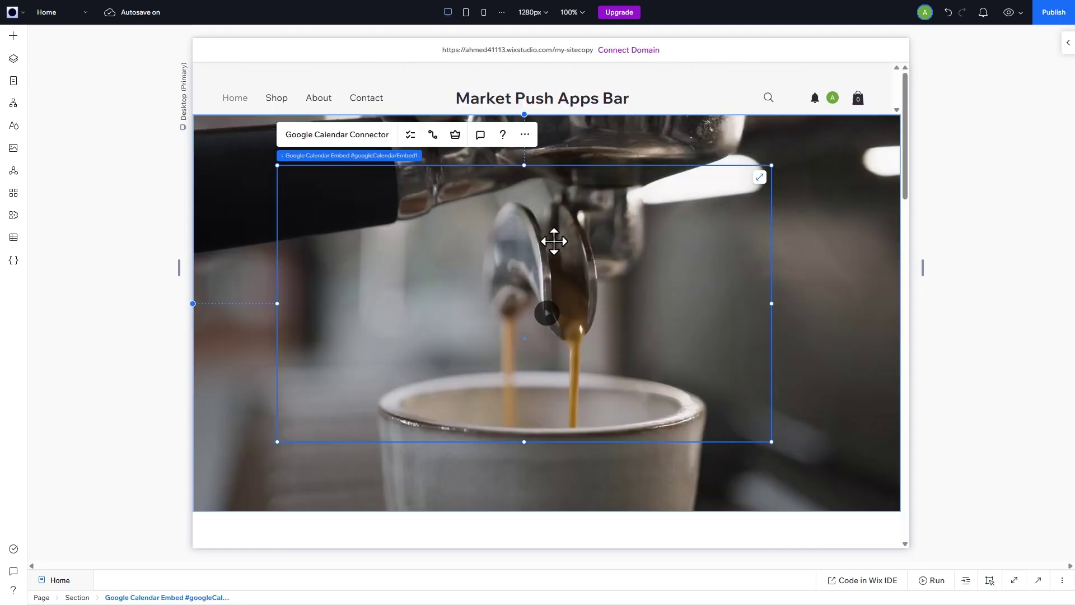
Restore the accidentally deleted Google Calendar embed and stretch it to full section width
key(Delete)
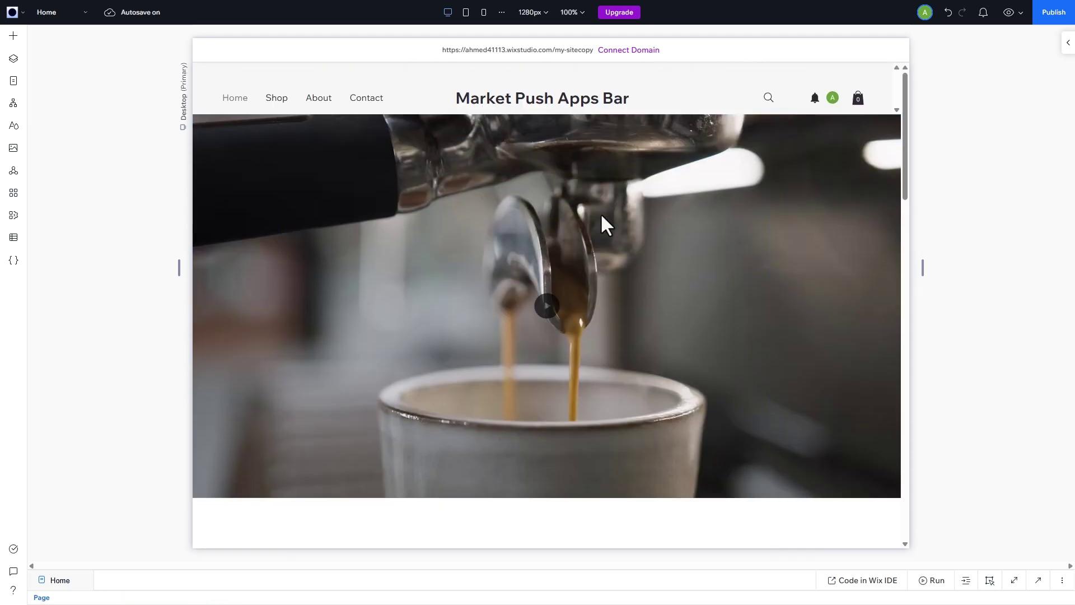
click(947, 13)
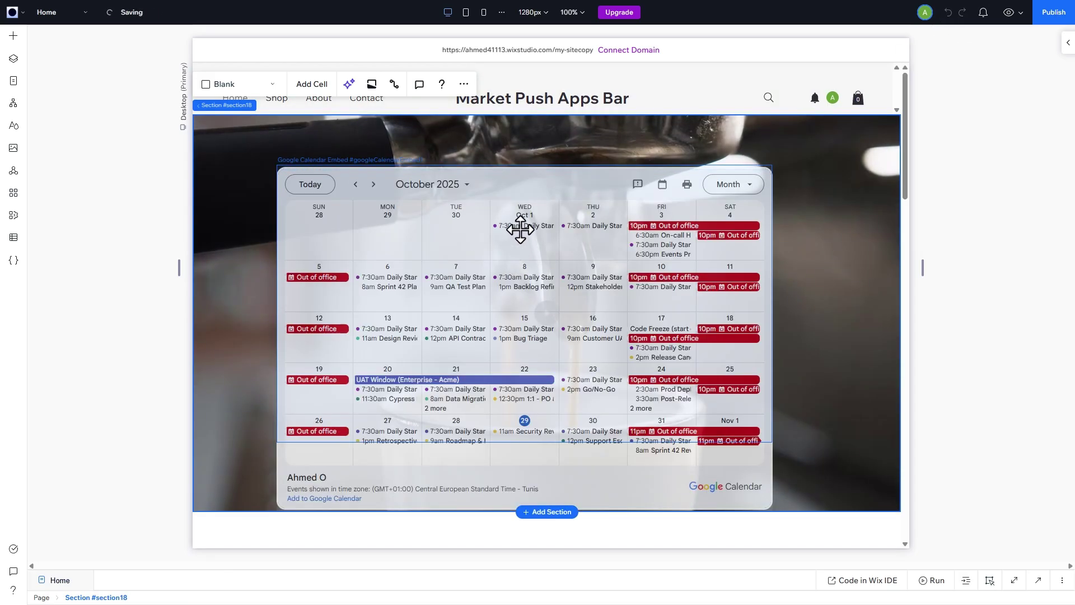
click(529, 186)
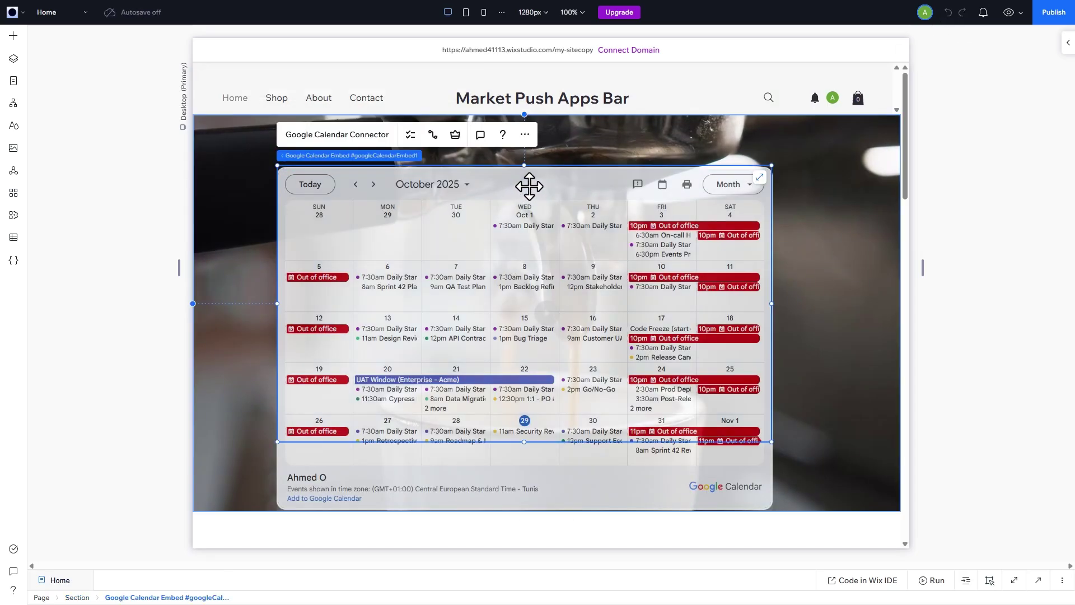
click(759, 178)
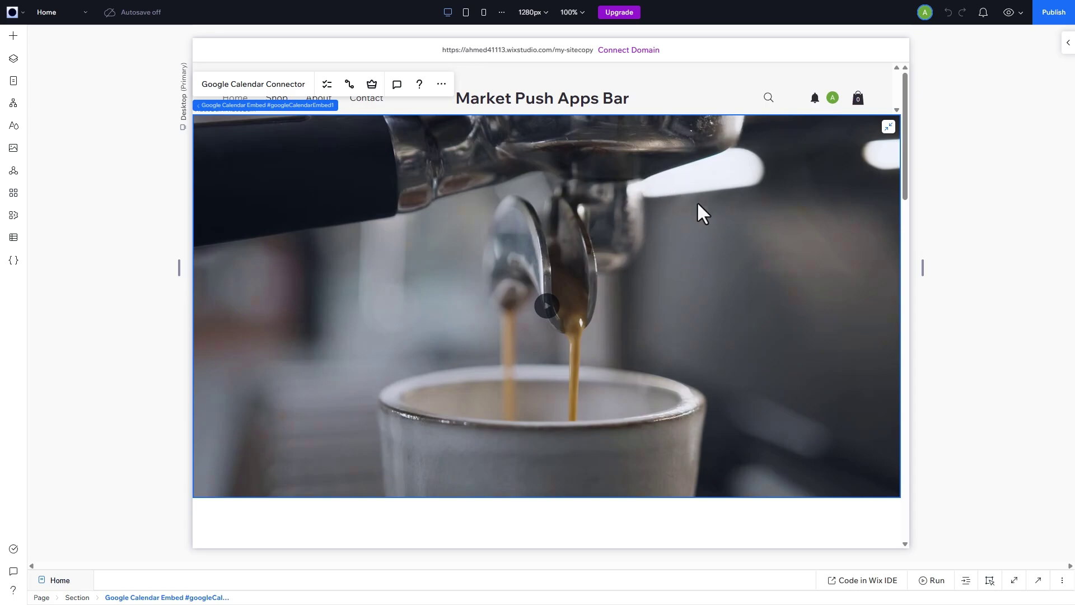
Bring the Google Calendar embed to front with Arrange > Bring to Front, undoing its accidental removal
right_click(518, 235)
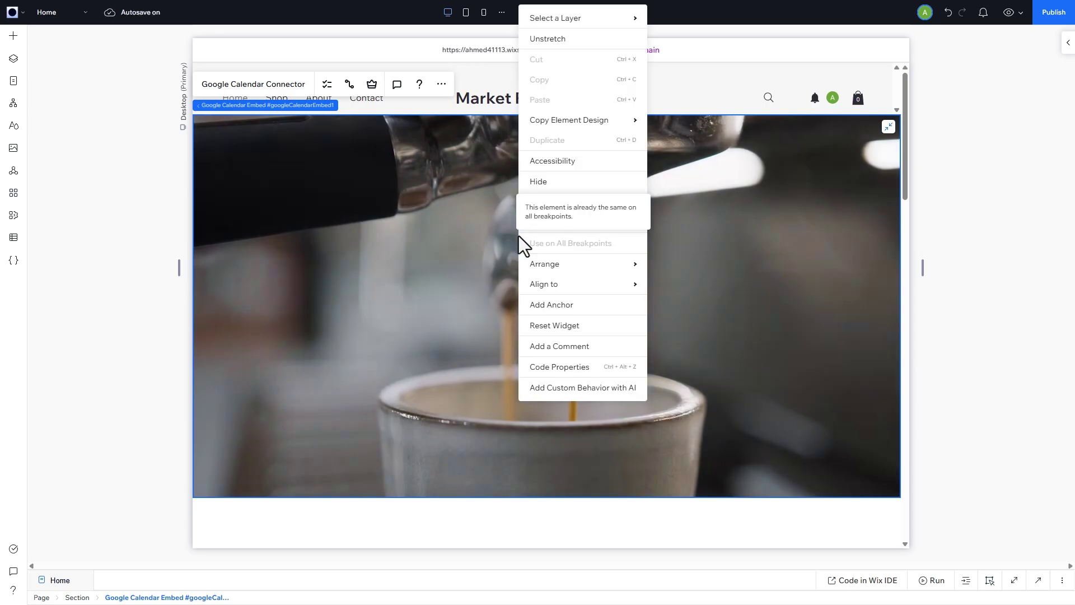
click(585, 125)
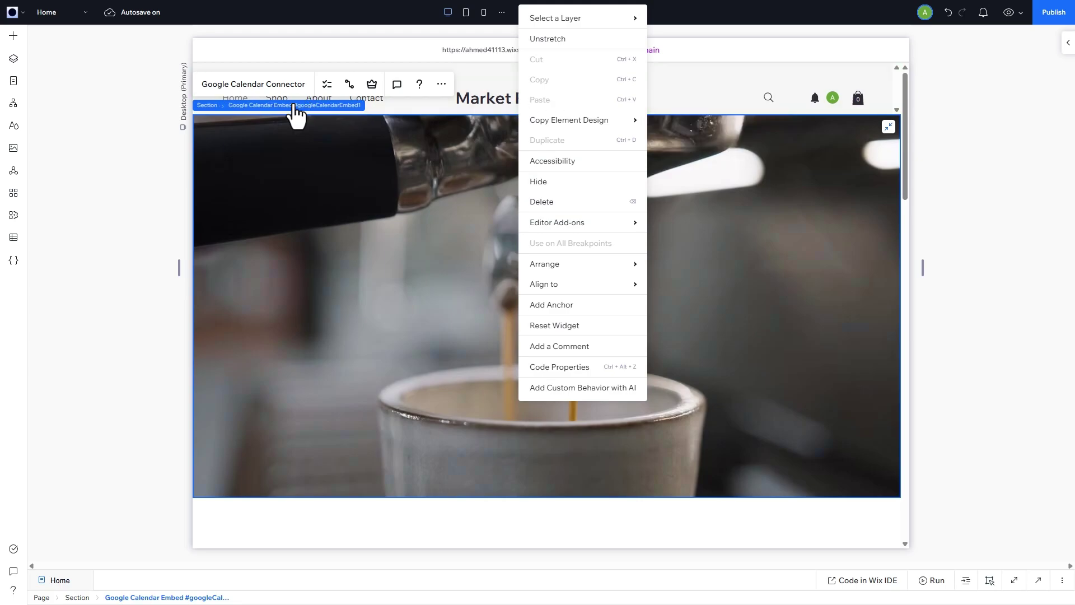
mouse_move(591, 22)
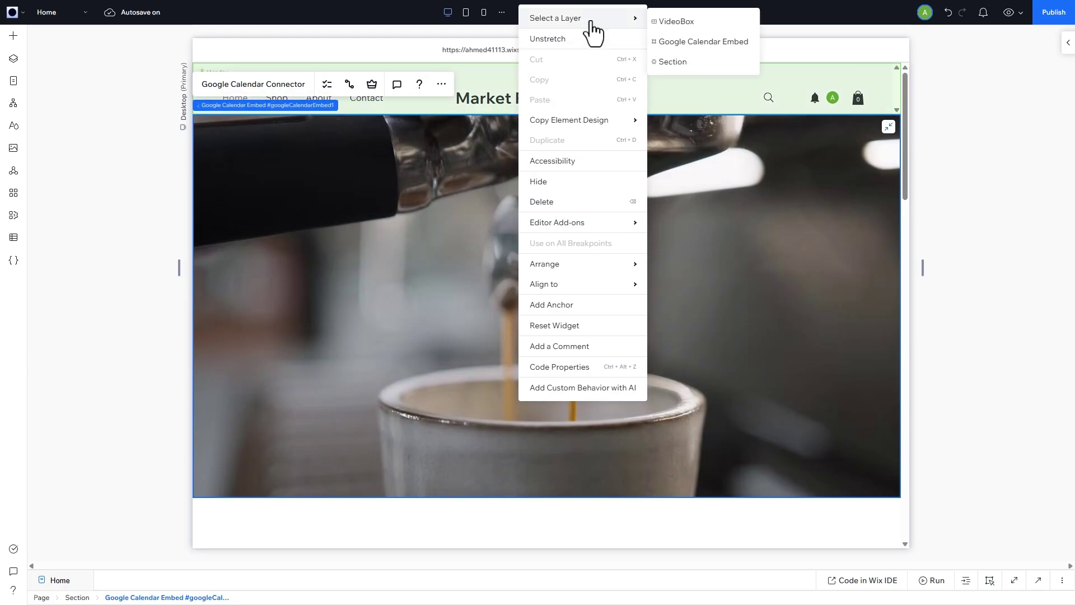
click(685, 45)
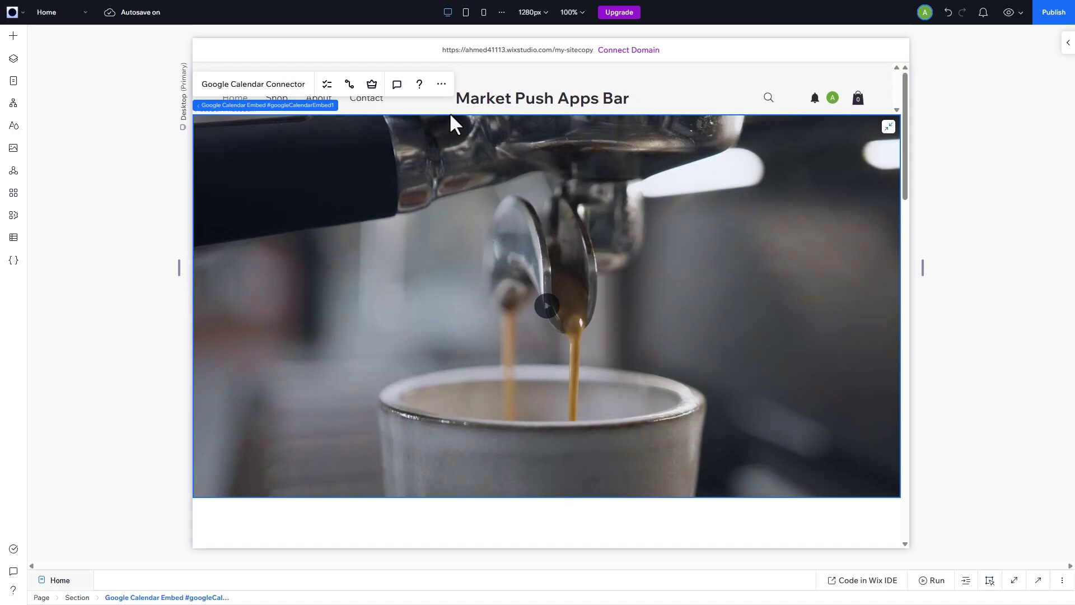
click(442, 85)
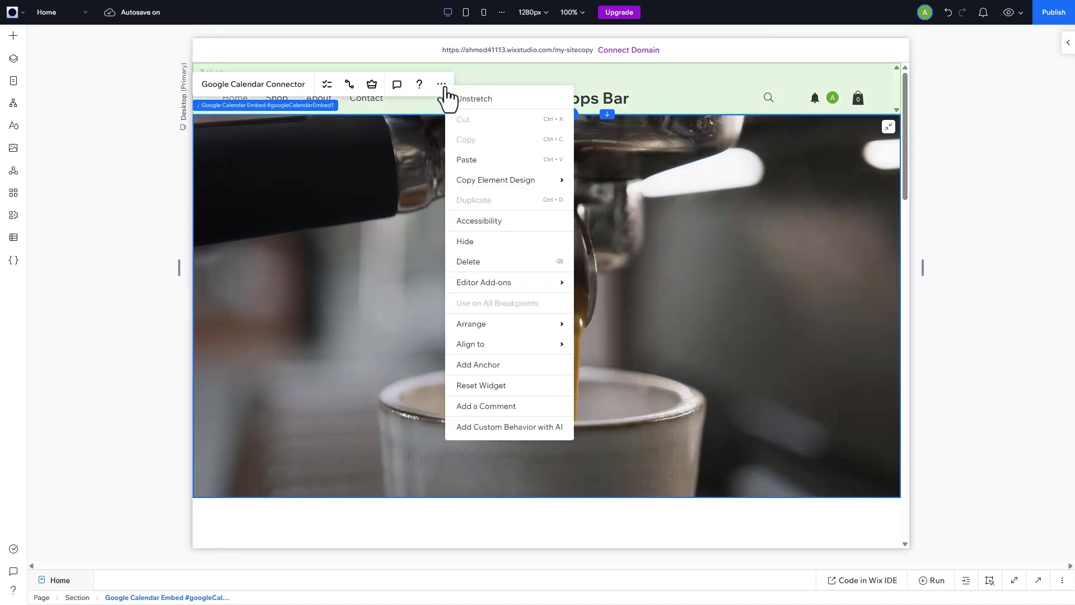
mouse_move(501, 329)
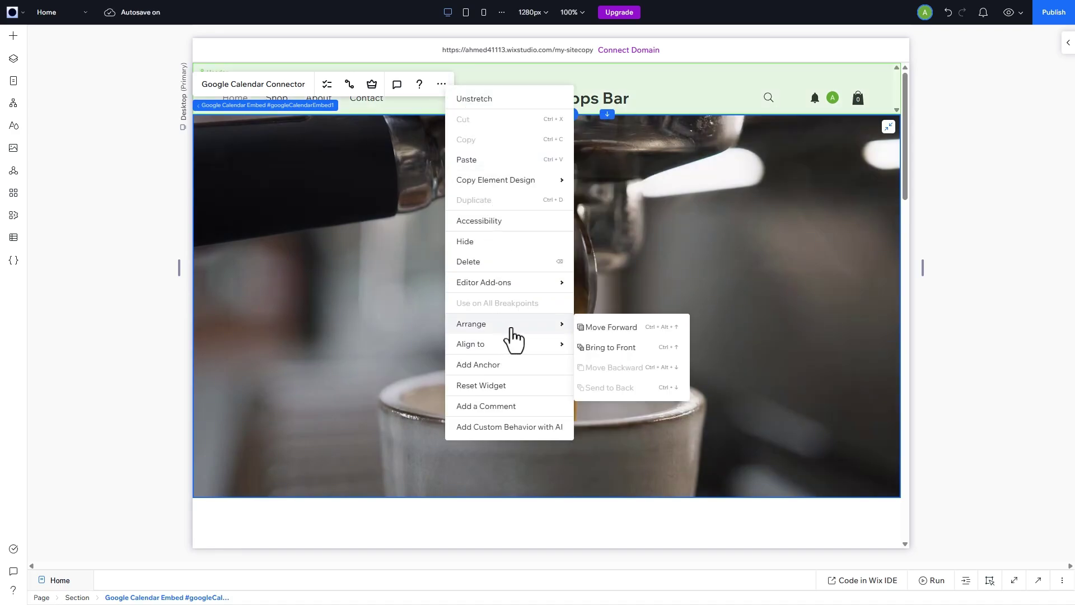
click(615, 348)
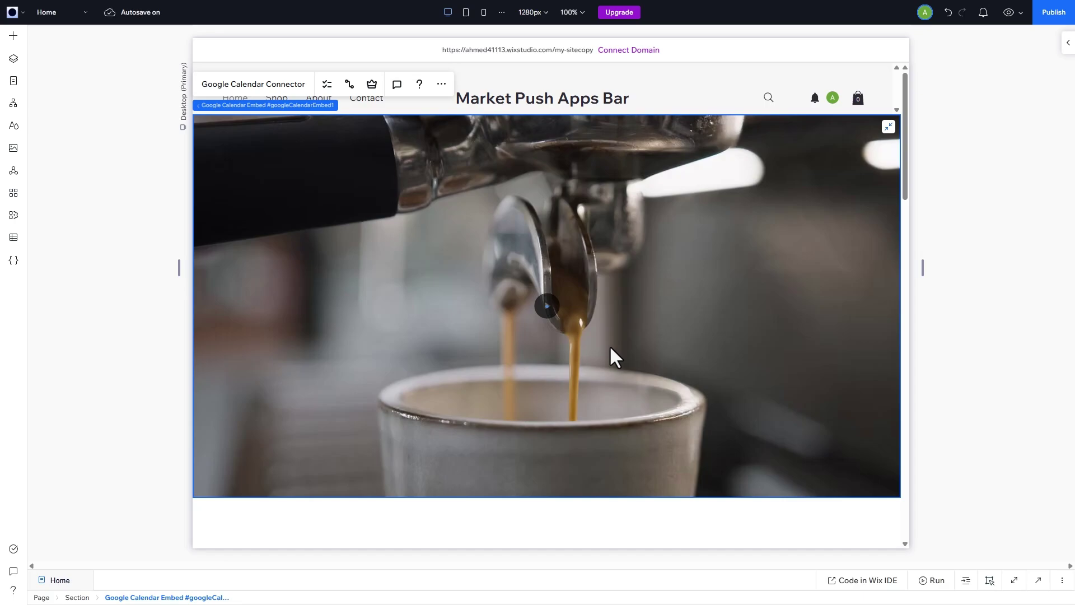
key(Escape)
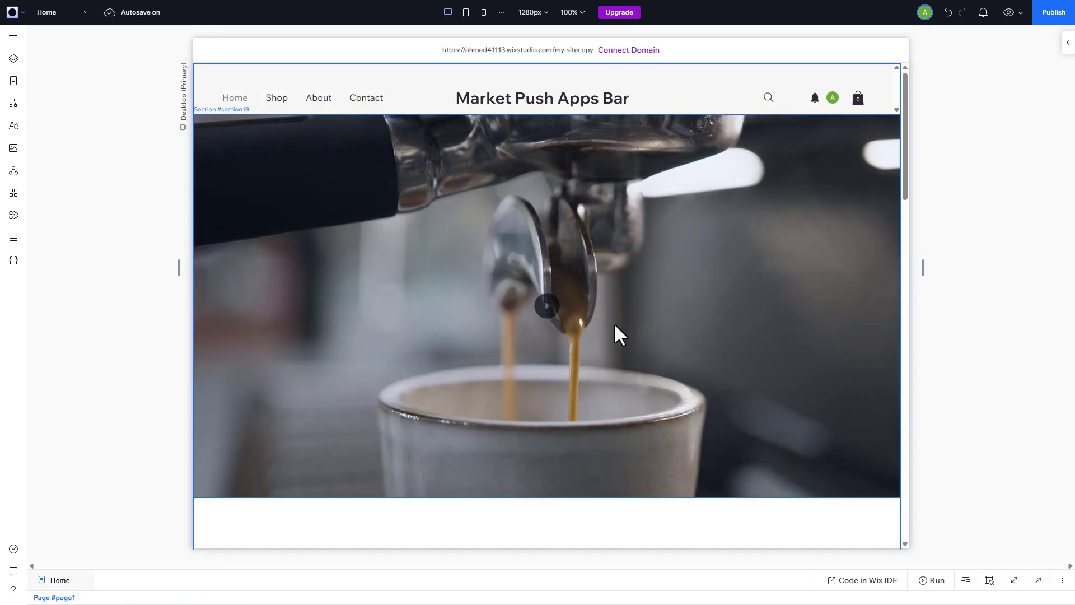
click(948, 14)
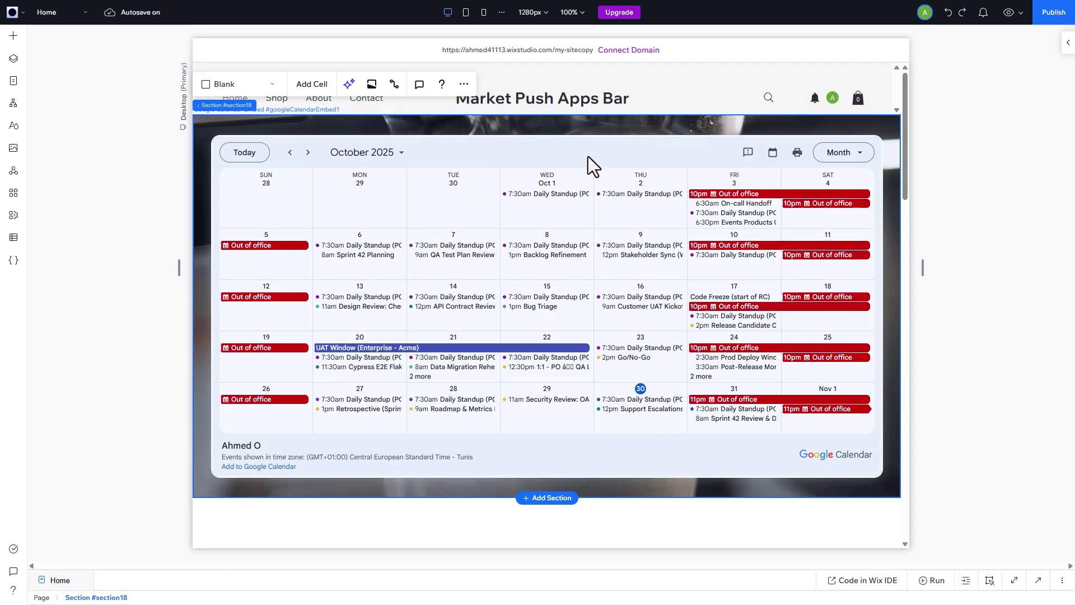
Lower the calendar embed's opacity to 70% in the Inspector, then preview the page
click(588, 165)
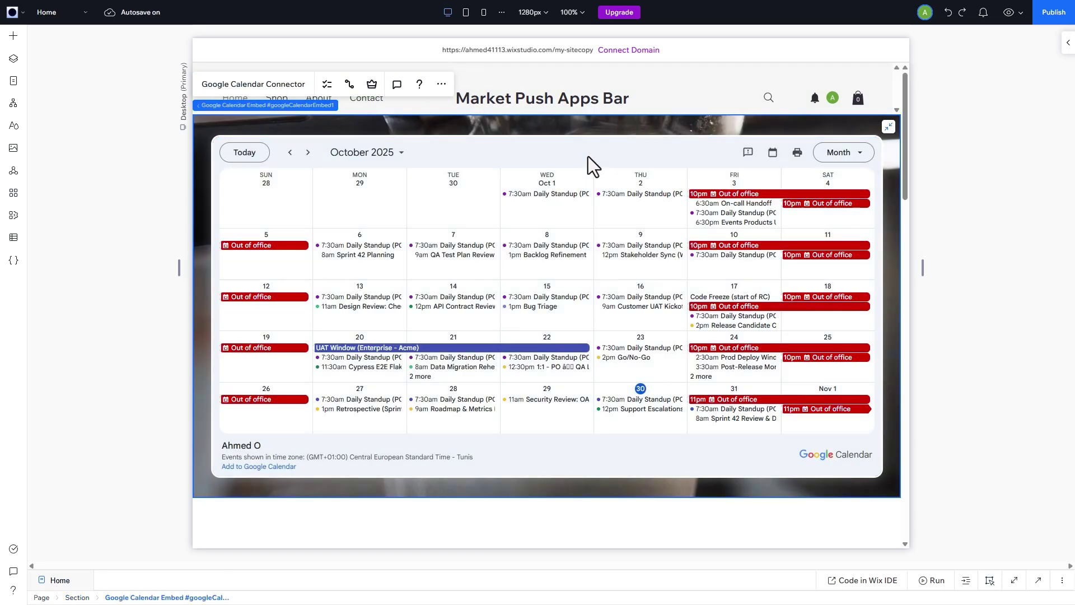
click(1064, 43)
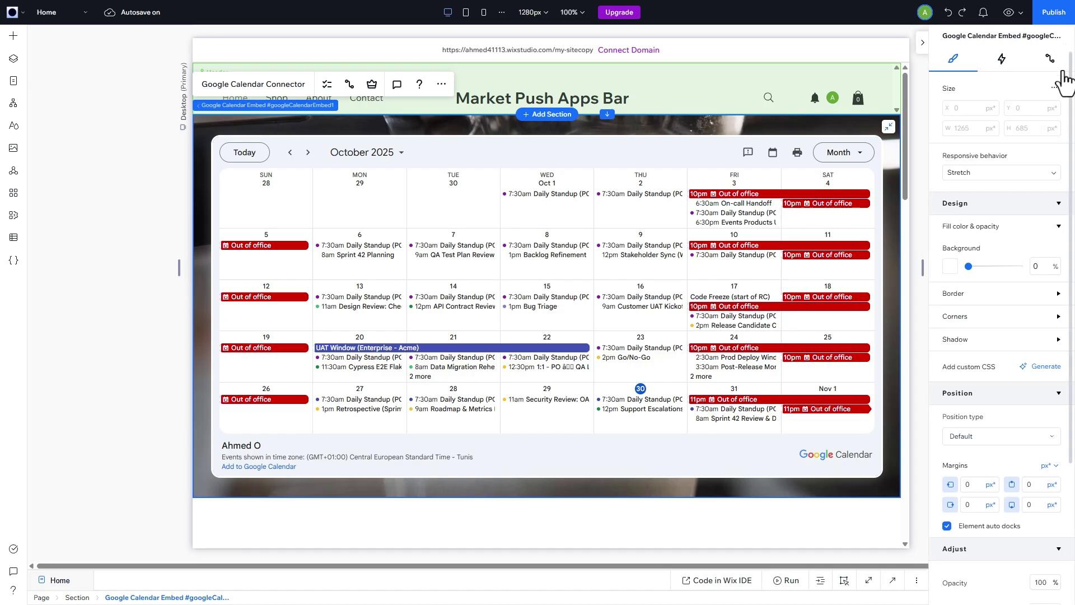
scroll(1016, 232, down, 2)
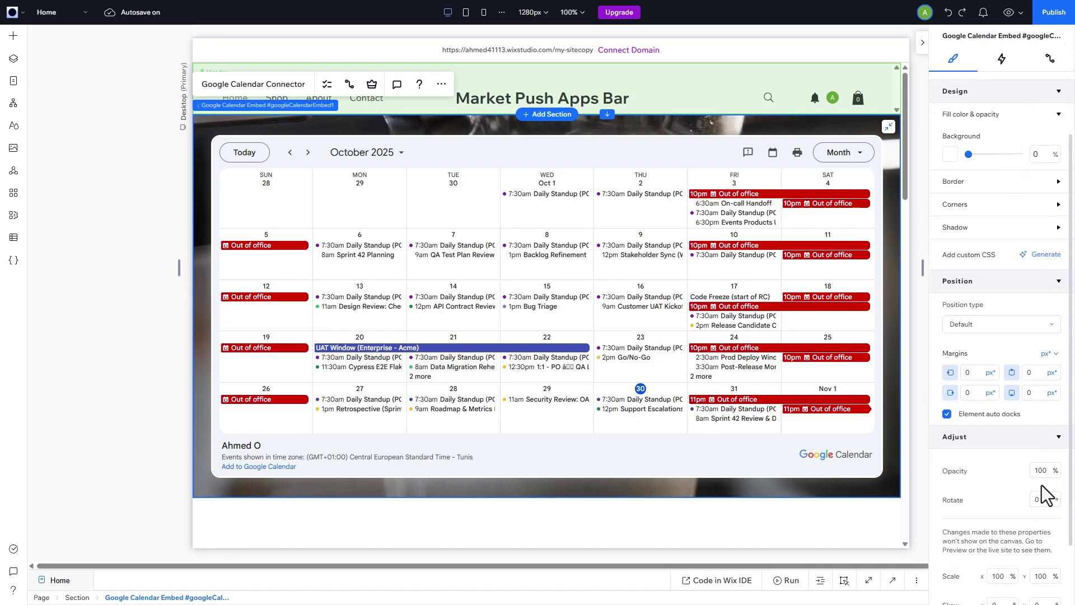
click(1043, 471)
text(70)
key(Return)
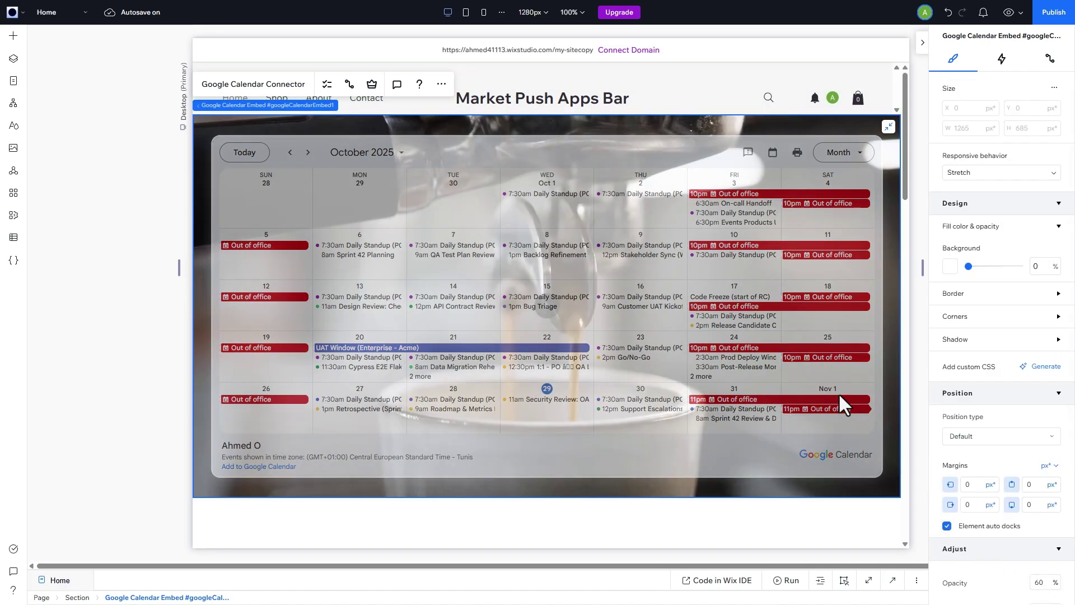
click(1008, 14)
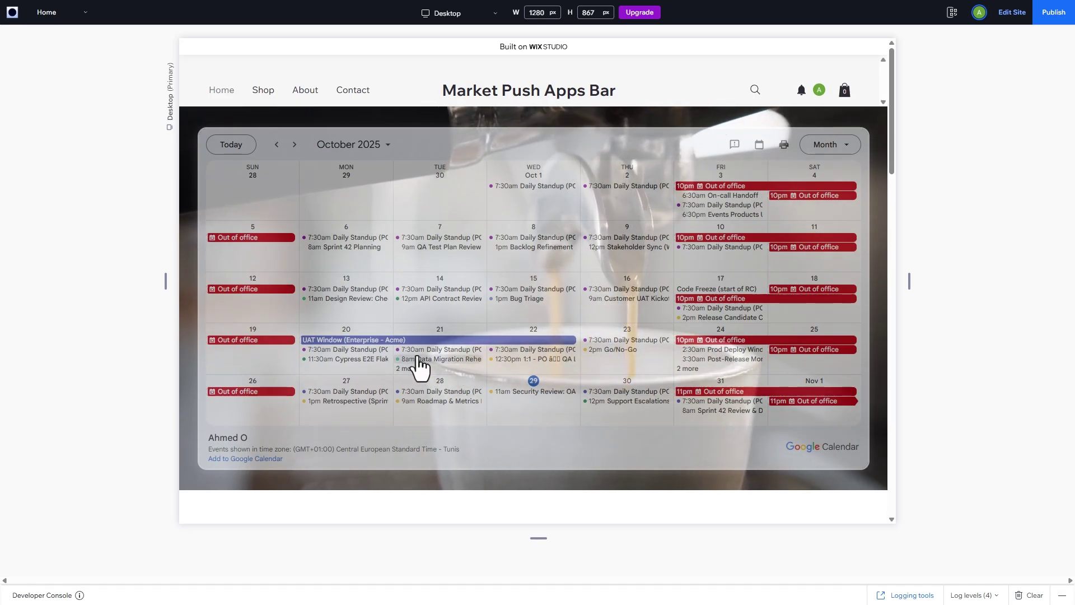
Switch the previewed calendar to Week view, then Schedule view, and return to the editor
click(829, 146)
click(830, 208)
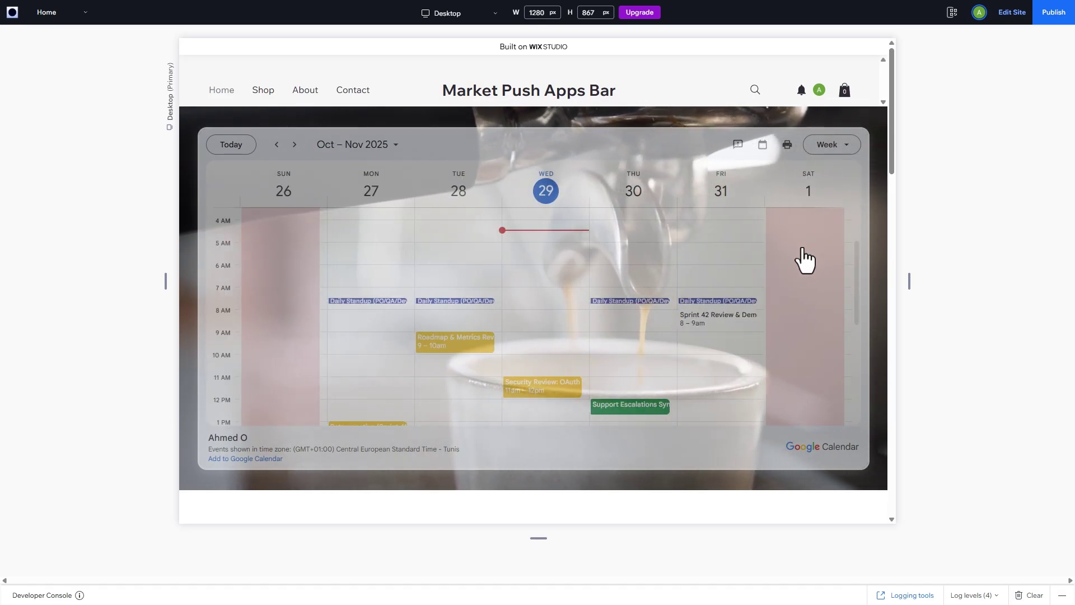
click(834, 145)
click(831, 171)
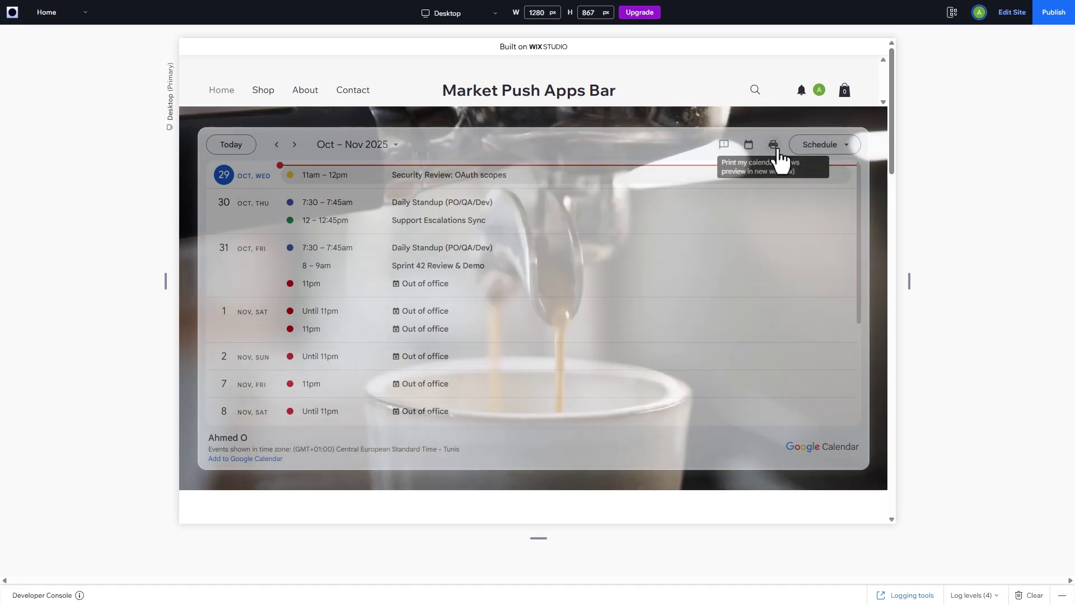
click(1010, 13)
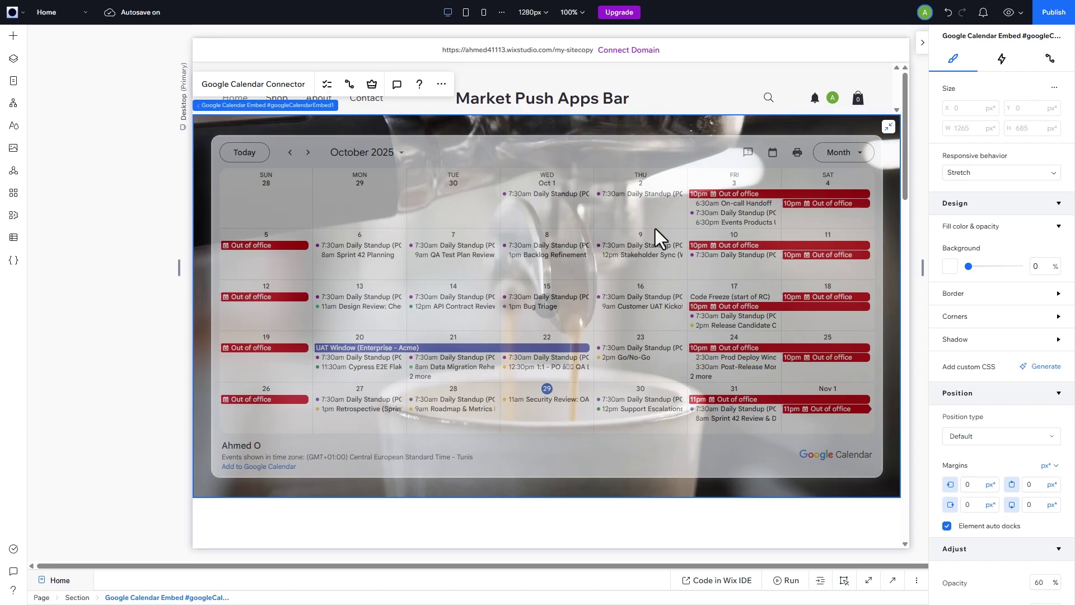
Publish the site with the calendar-over-video page
click(1046, 16)
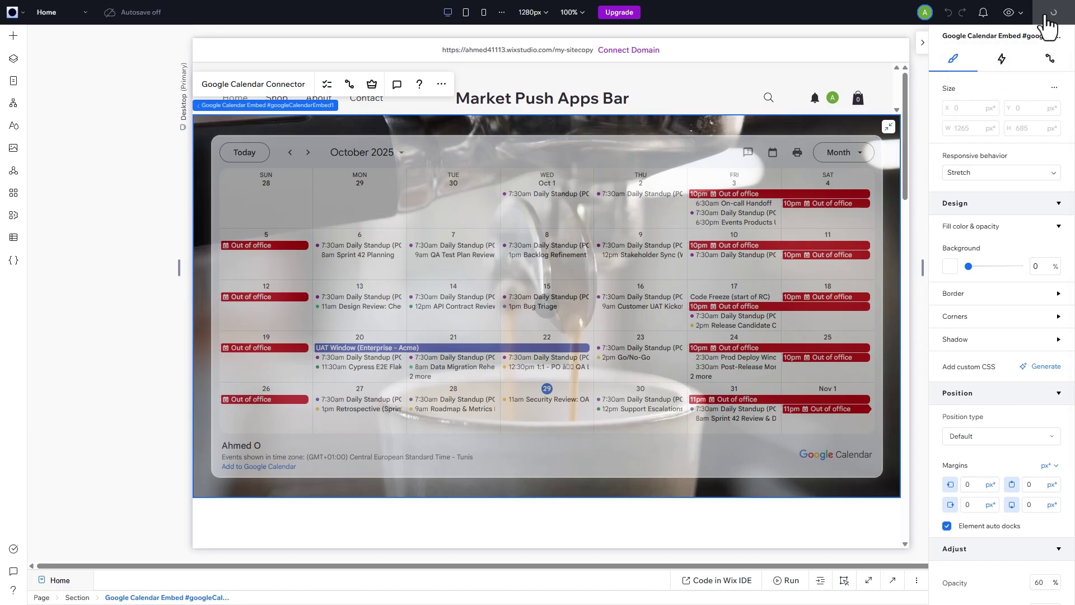